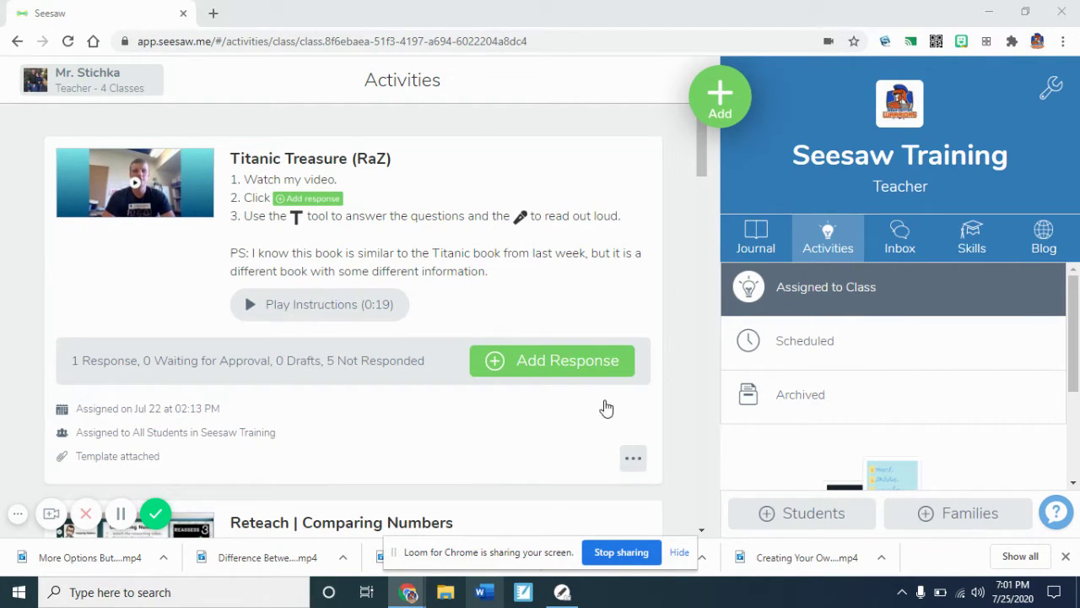
Step: Open the Activity Library through Add > Assign Activity to reach the Orcas video activity
click(725, 101)
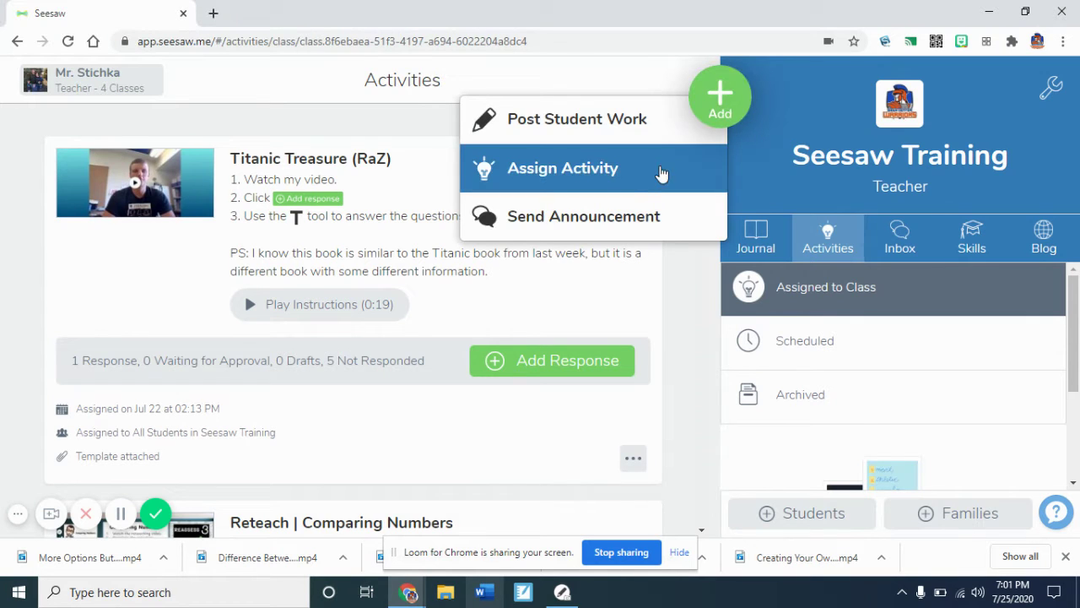
click(646, 173)
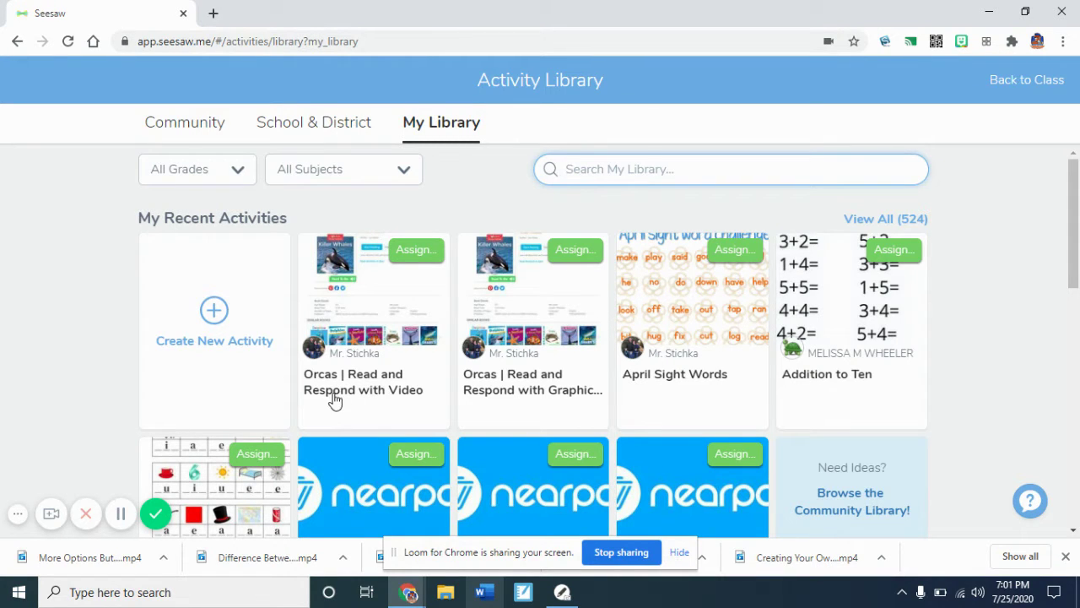
click(391, 311)
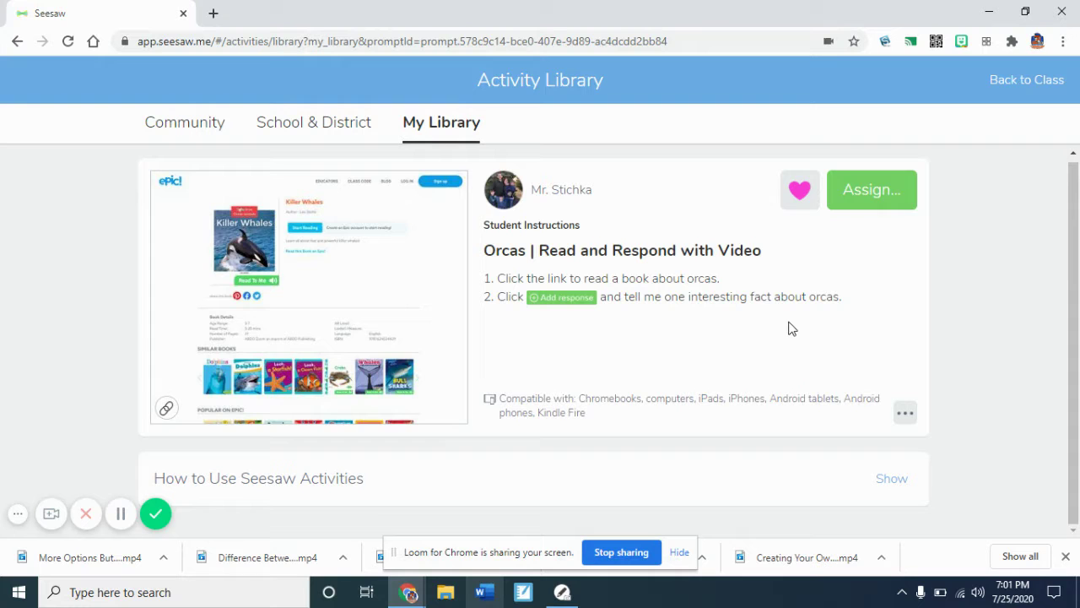
click(906, 414)
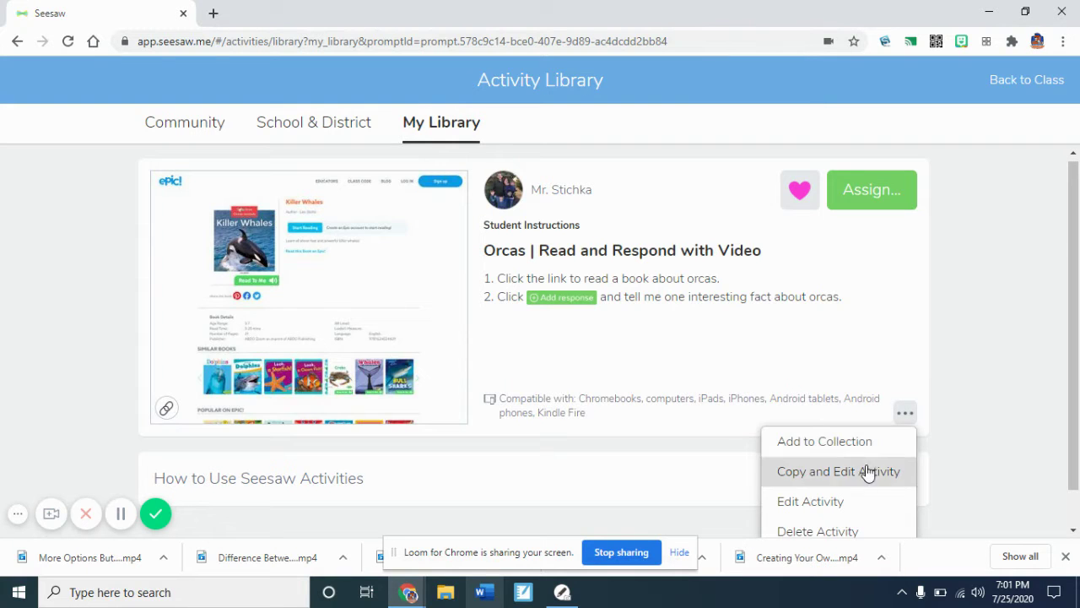
click(835, 504)
scroll(365, 342, down, 1)
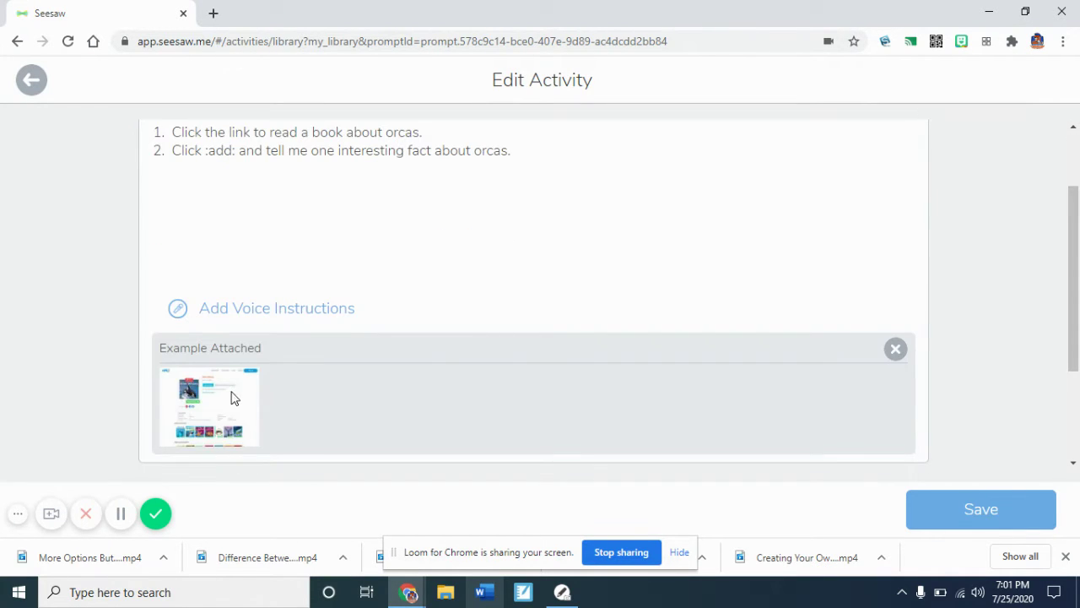
scroll(234, 398, down, 2)
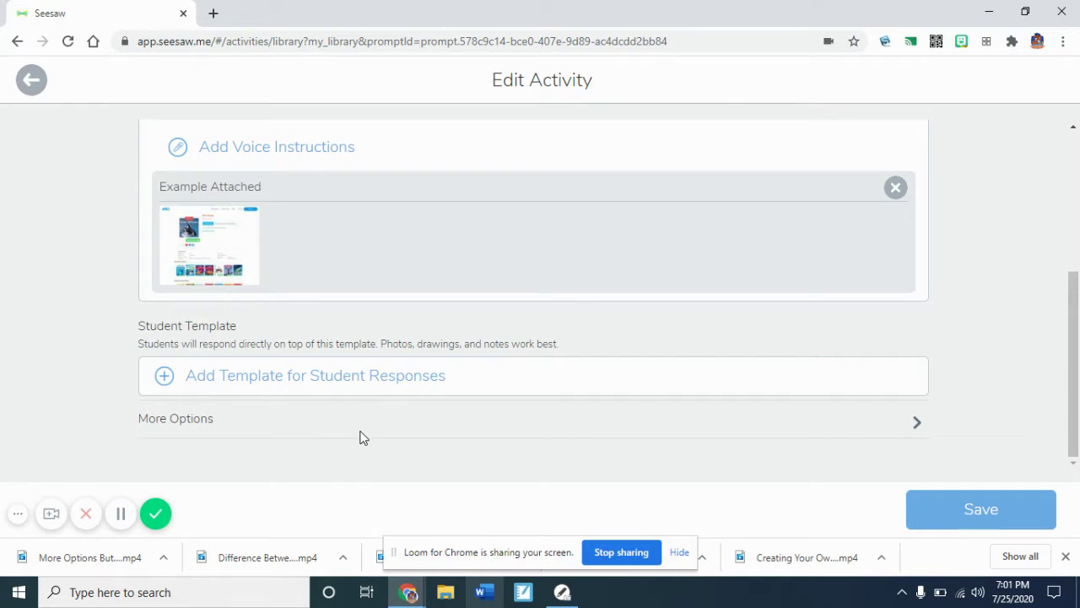
click(391, 374)
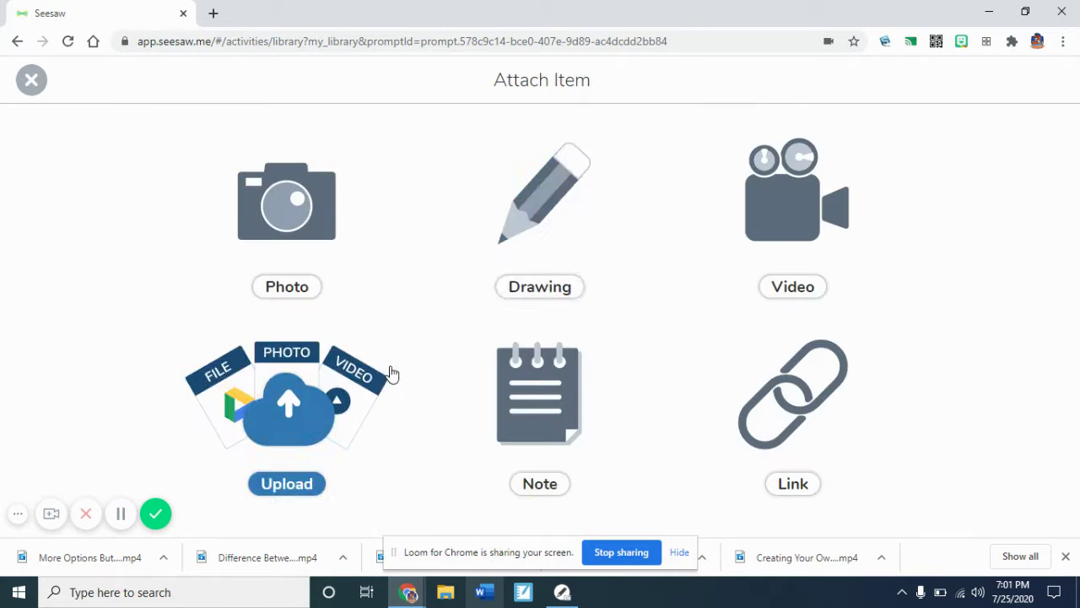
click(32, 81)
click(34, 82)
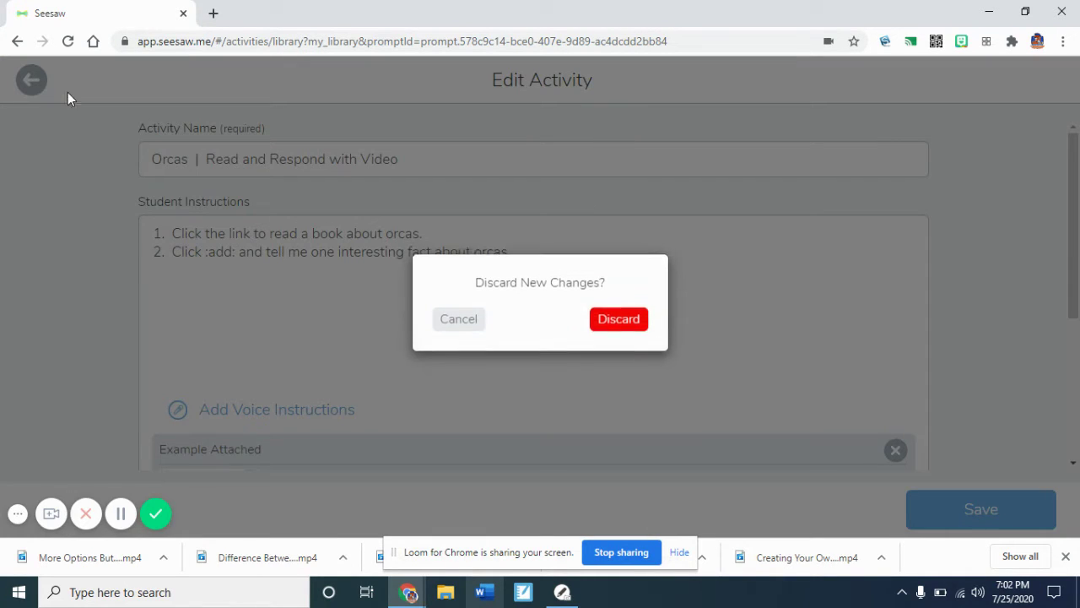
click(627, 330)
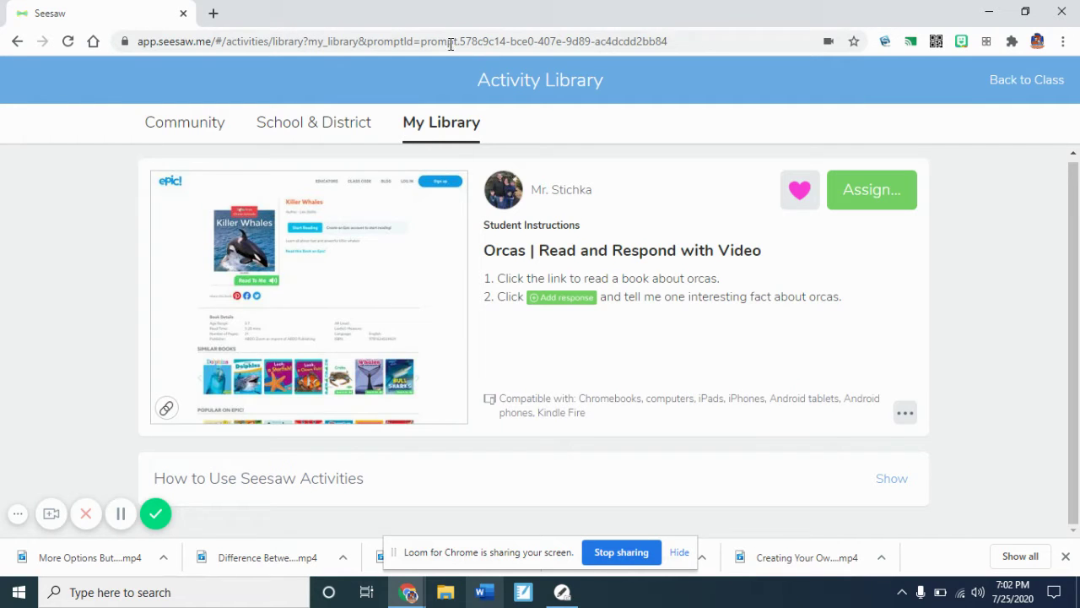
Step: Open the Orcas | Read and Respond with Graphic Organizer activity from My Library for editing
click(451, 119)
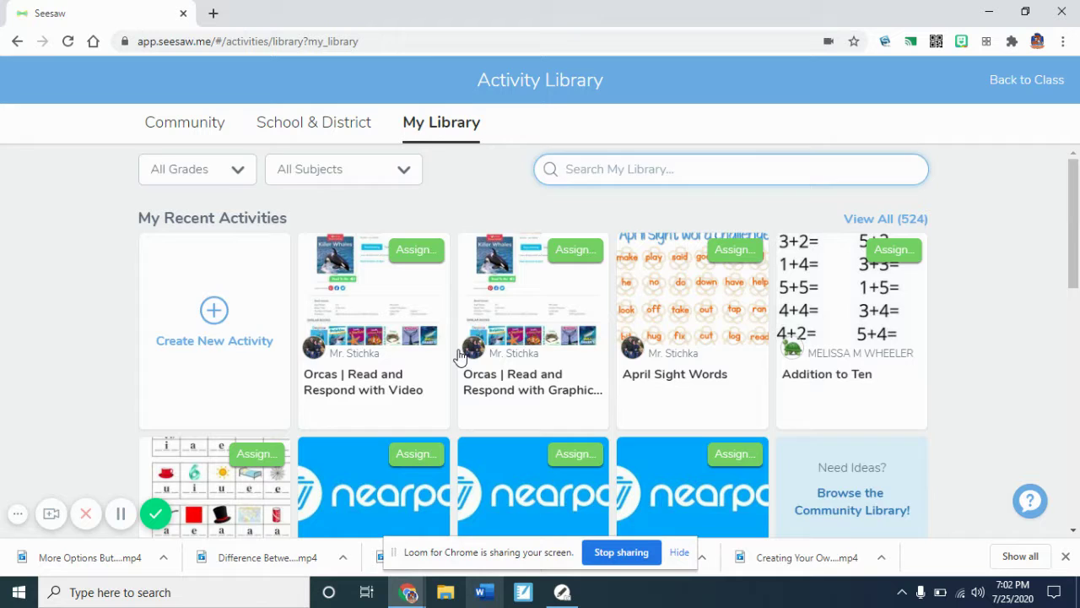
scroll(460, 357, down, 1)
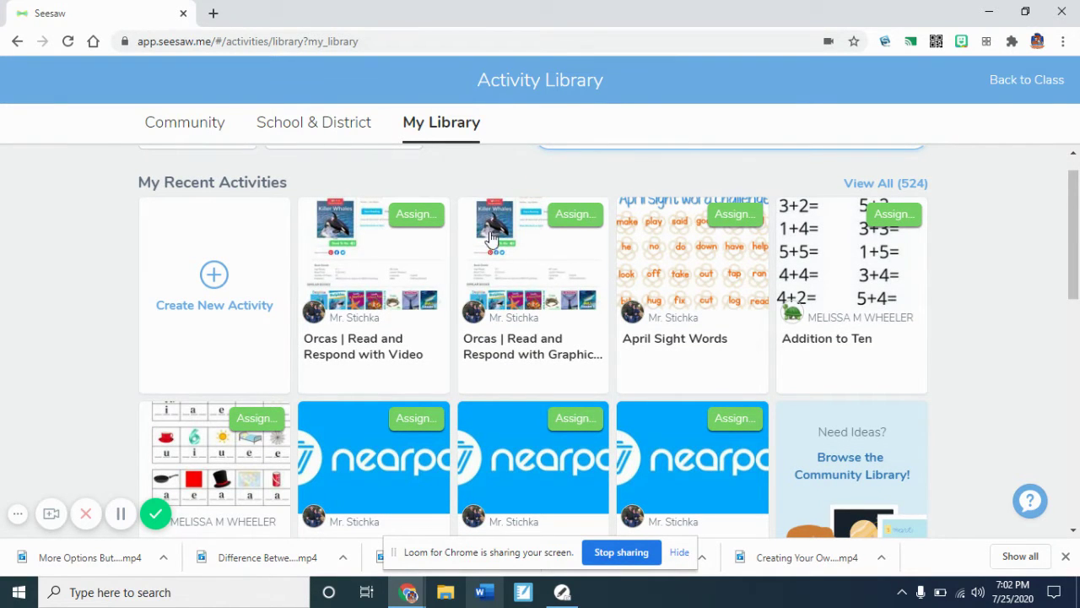
click(555, 289)
scroll(827, 480, down, 3)
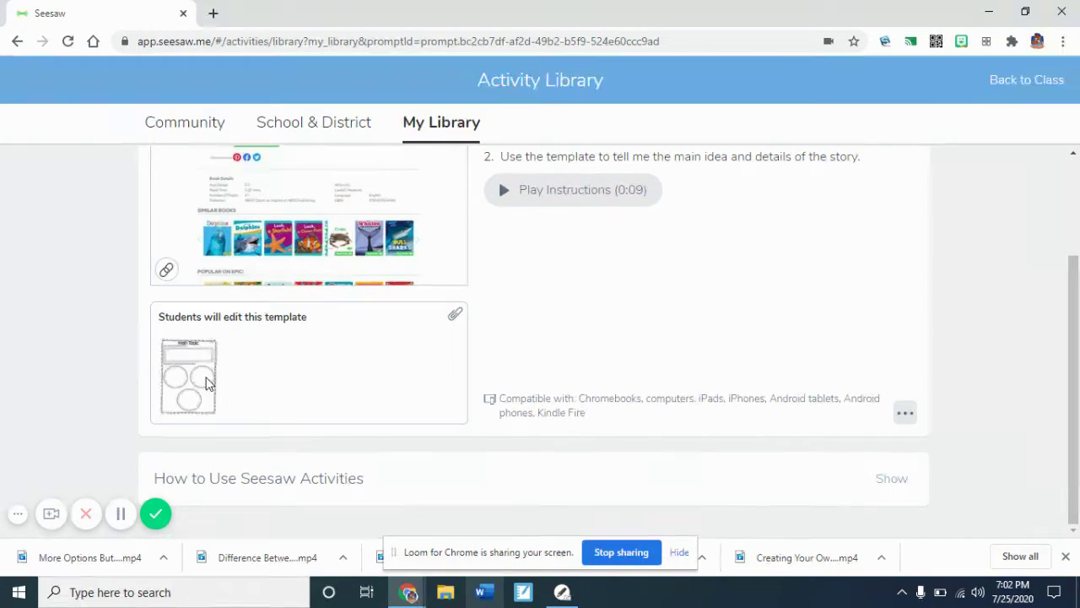
click(905, 414)
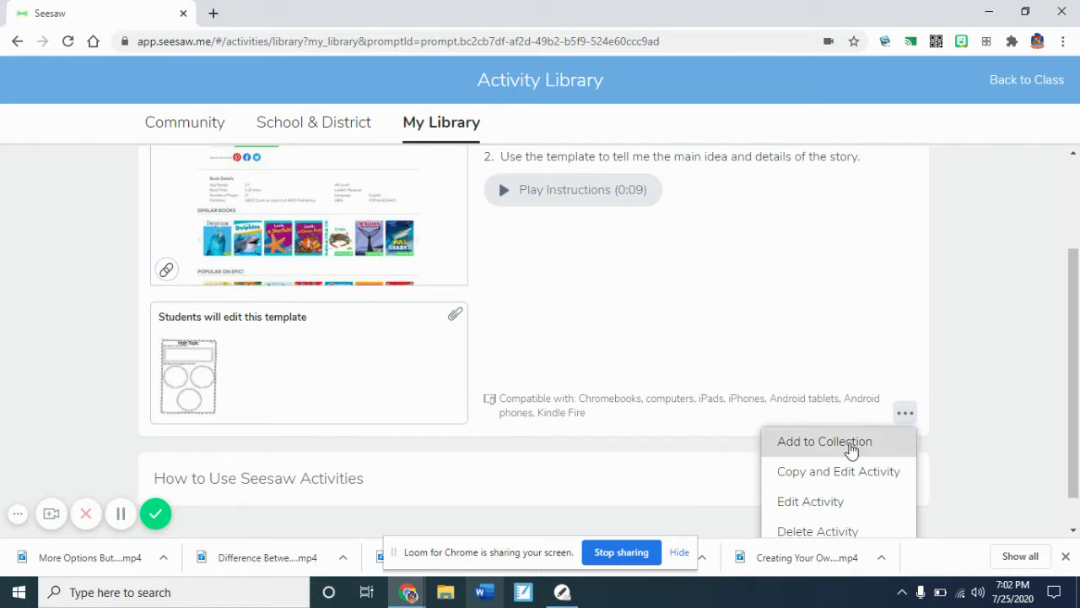
click(813, 503)
Step: View the Main Topic template, then close it and the editor, discarding all changes
scroll(605, 444, down, 3)
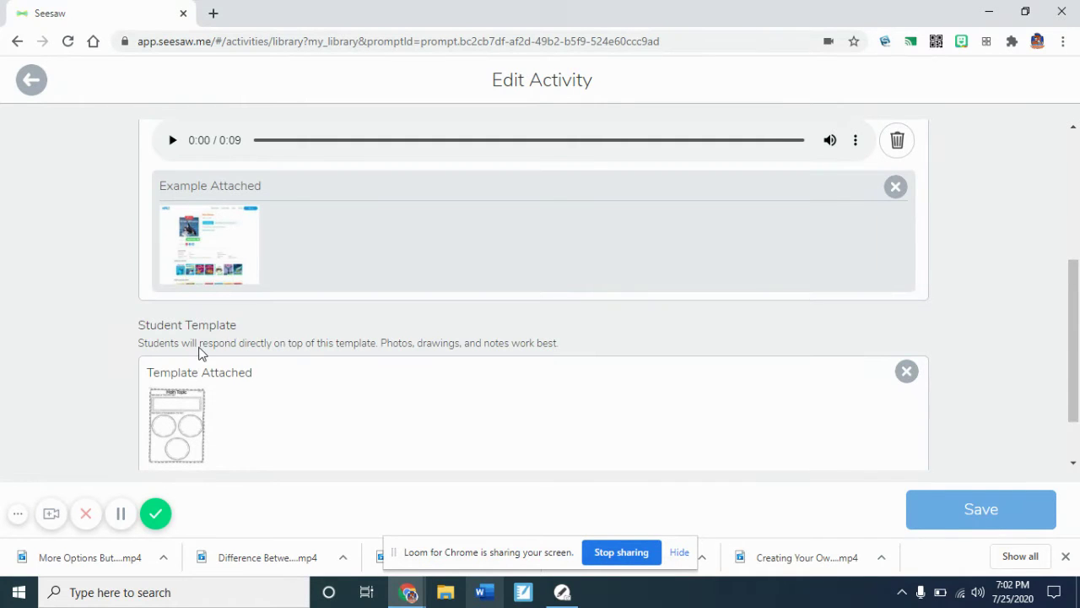
scroll(200, 353, down, 1)
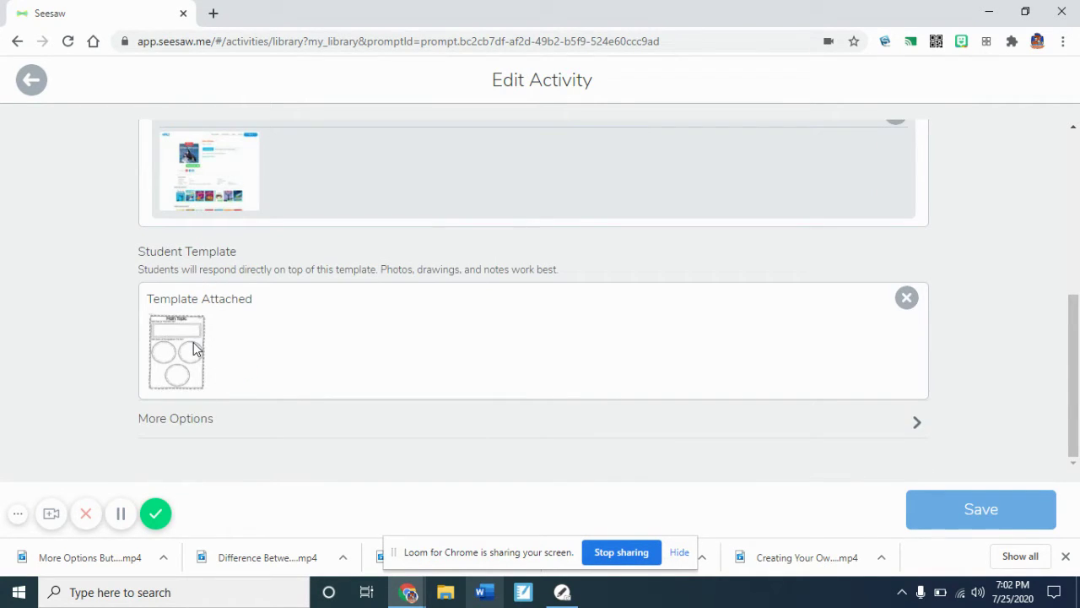
click(194, 348)
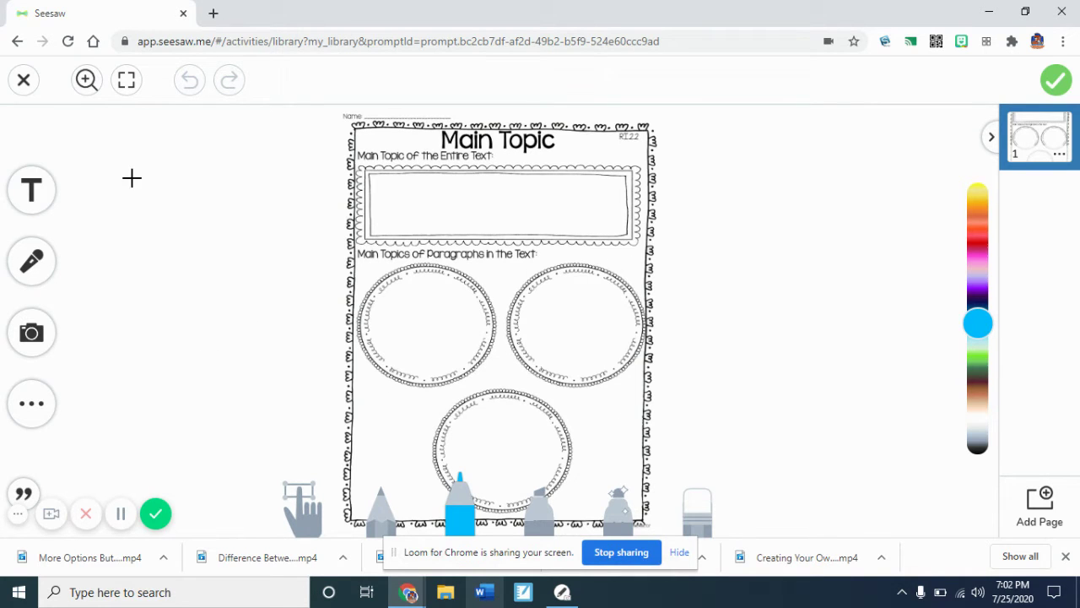
click(23, 78)
click(629, 376)
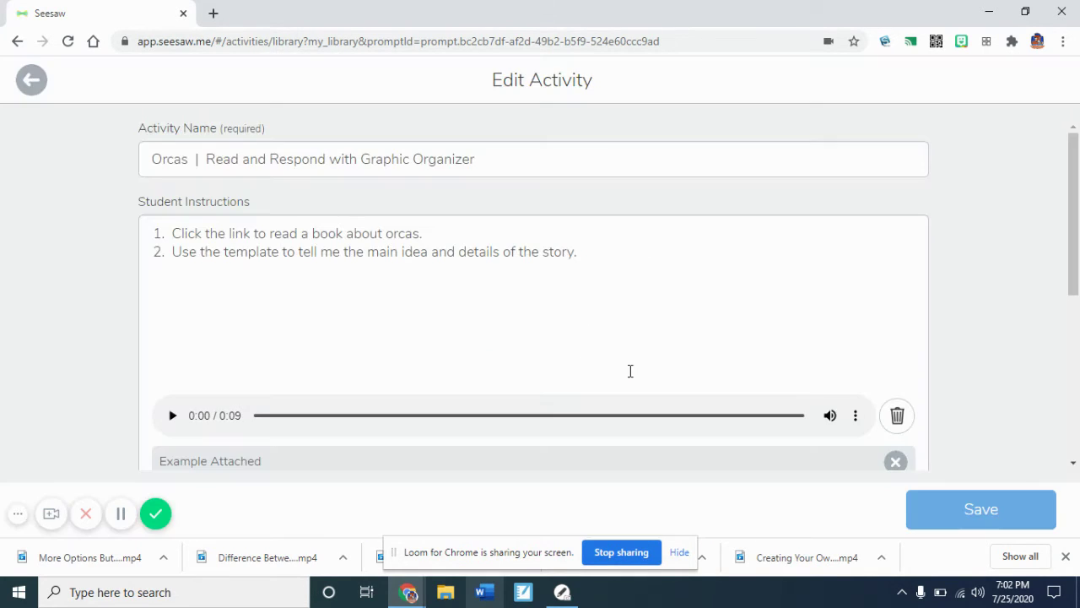
click(31, 79)
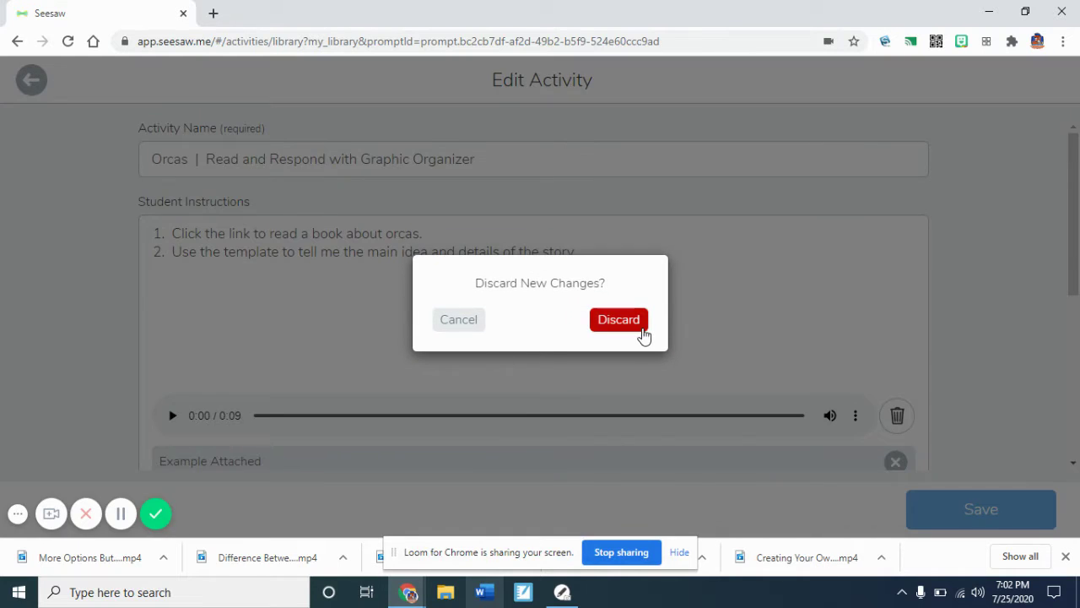
click(621, 321)
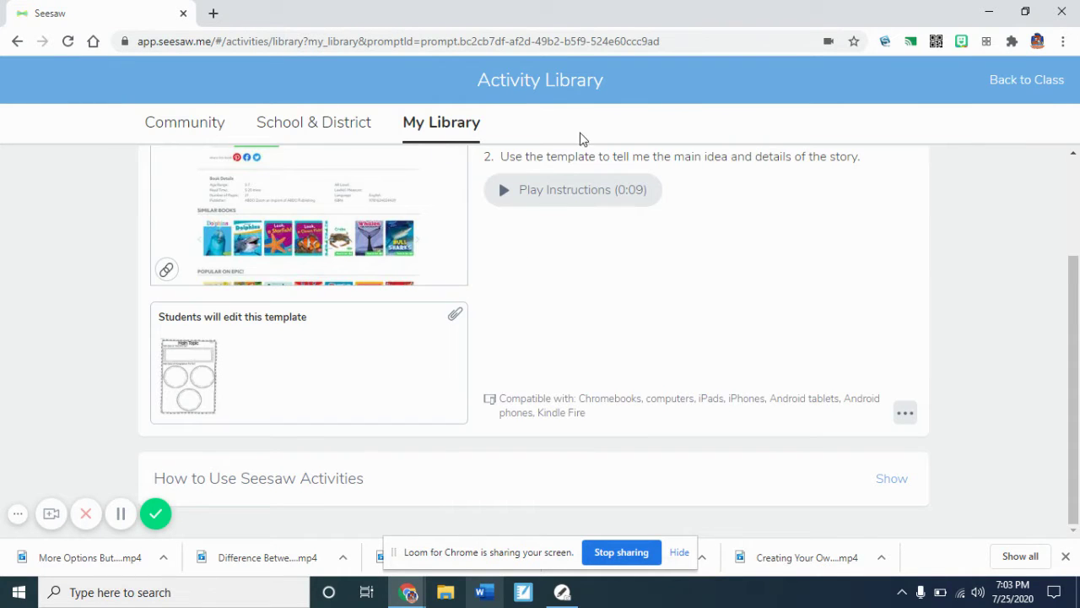
Step: Assign Orcas | Read and Respond with Video to Seesaw Training, Sample Student only
click(985, 97)
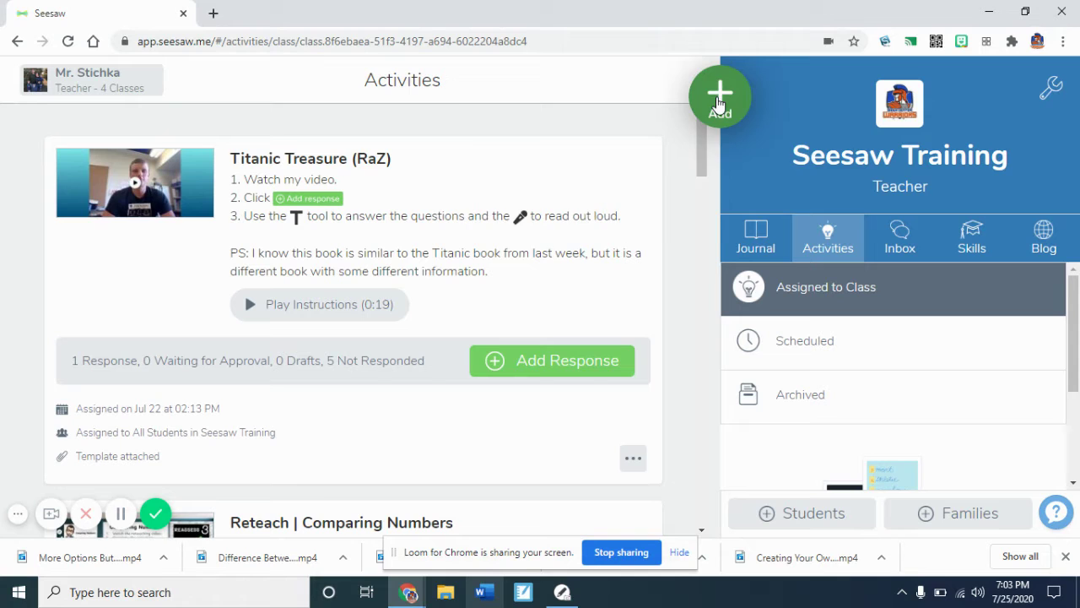
click(719, 100)
click(637, 173)
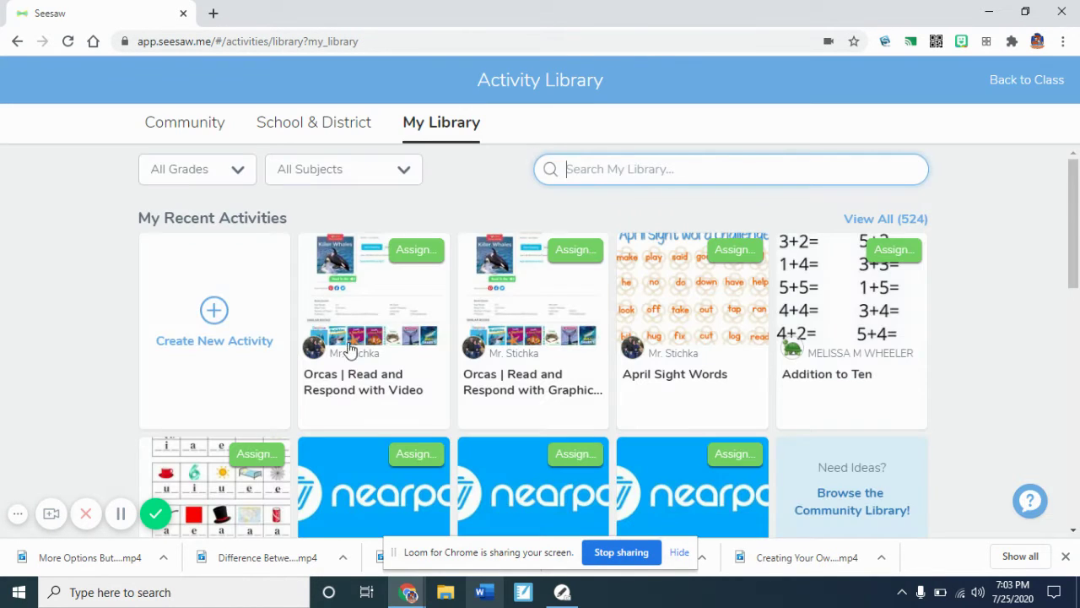
click(414, 257)
click(418, 359)
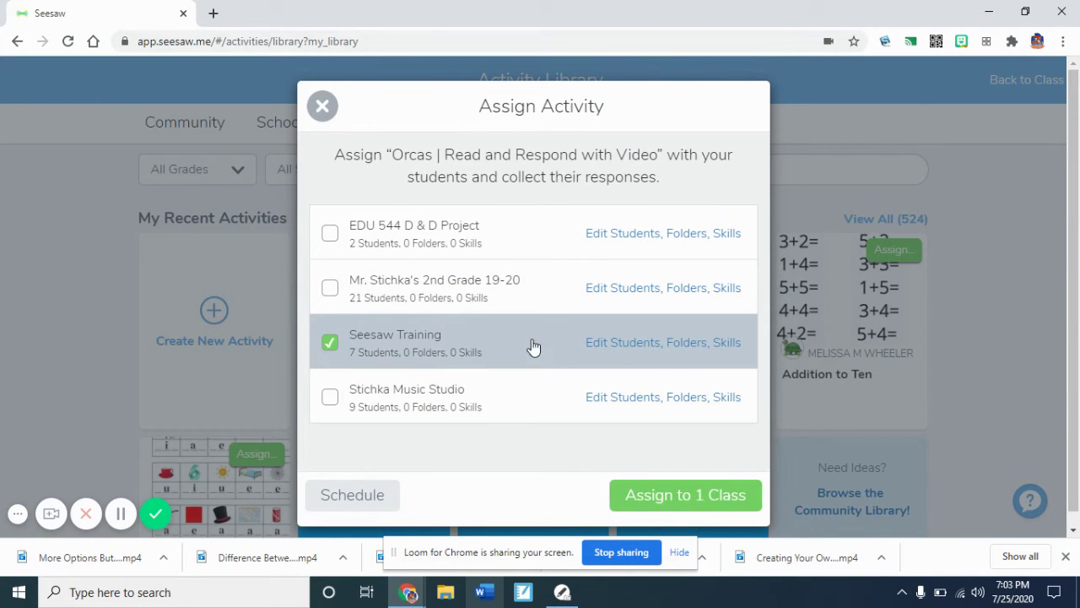
click(622, 344)
click(327, 267)
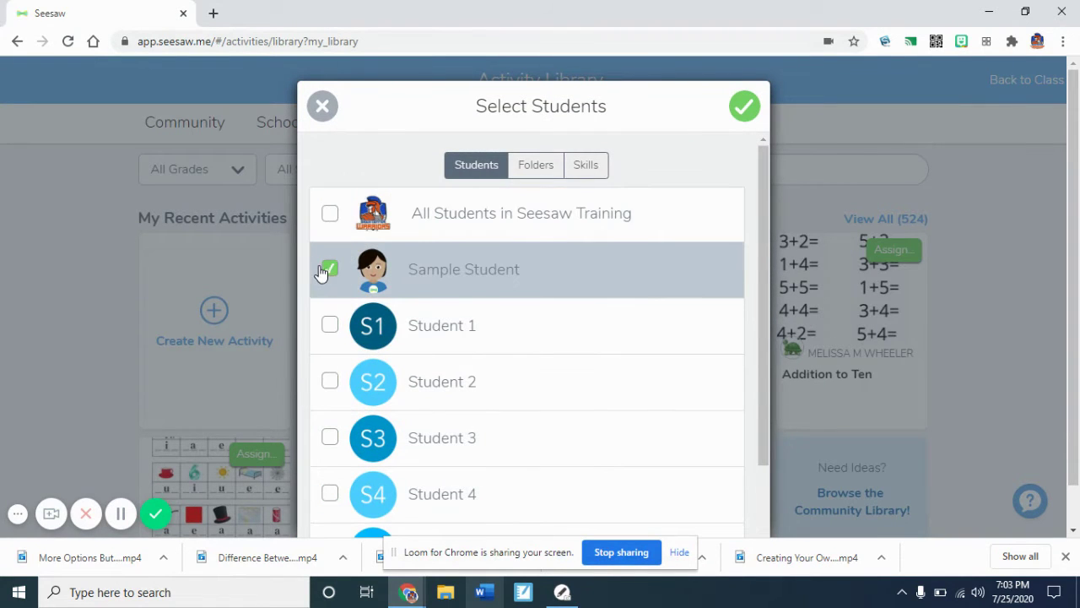
click(743, 108)
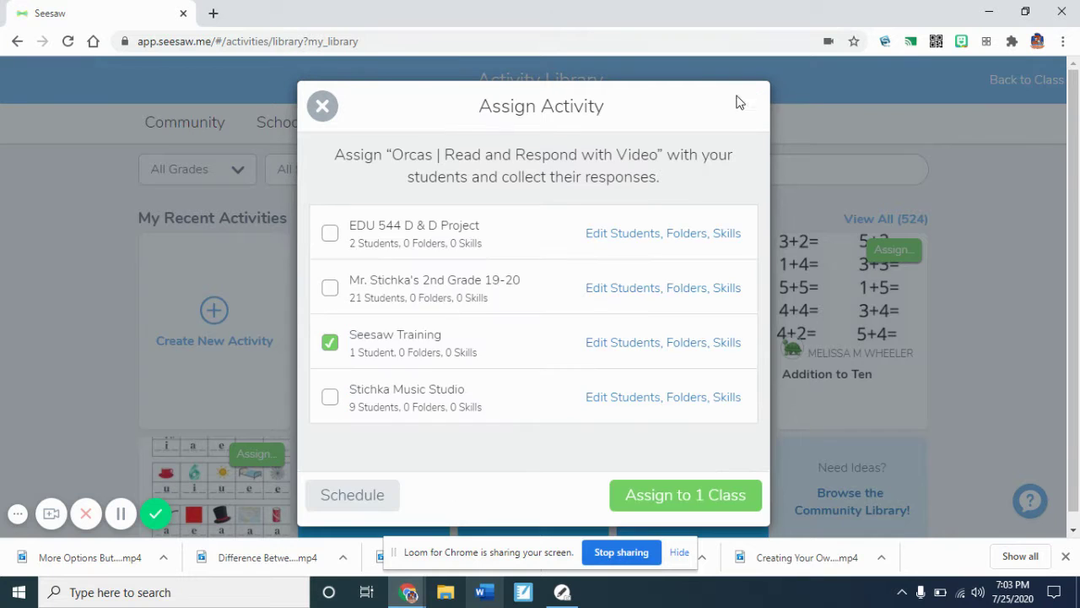
click(682, 500)
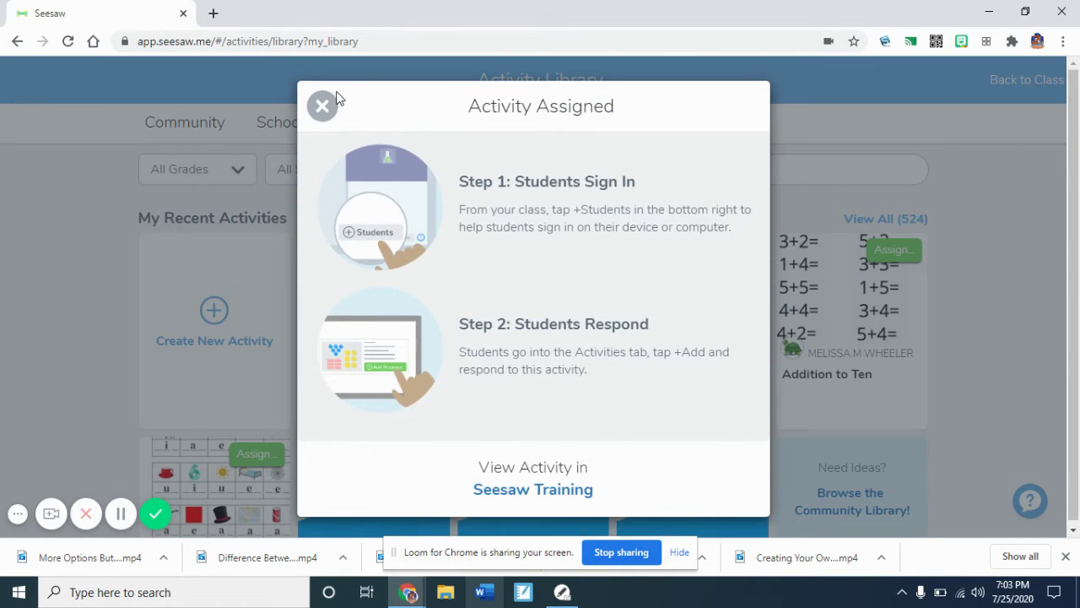
click(322, 106)
Step: Assign the Orcas Graphic Organizer activity to Seesaw Training, Sample Student only, and return to class
click(582, 260)
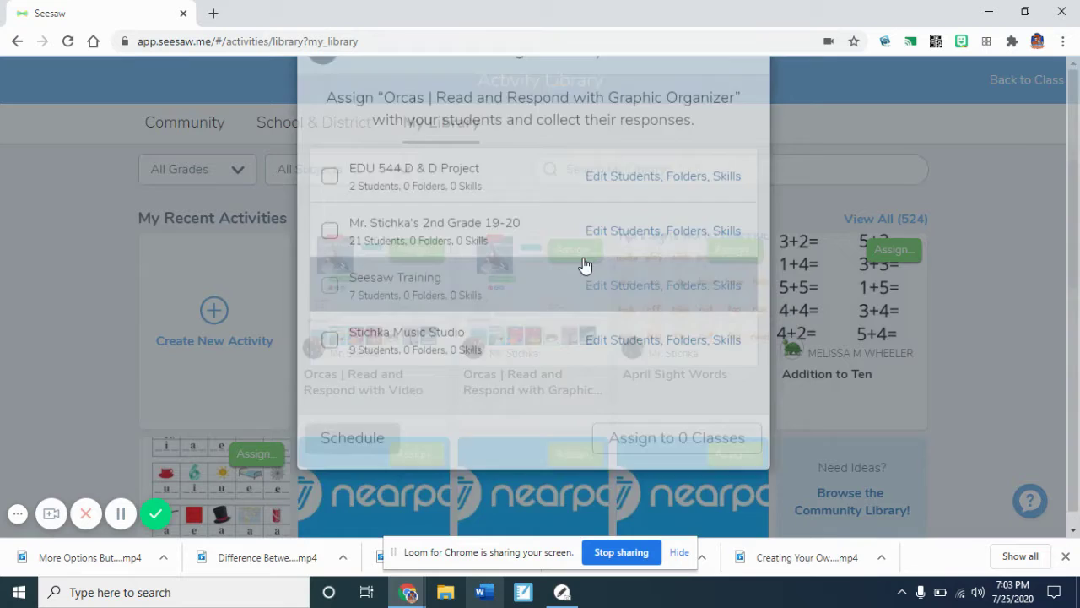
click(578, 347)
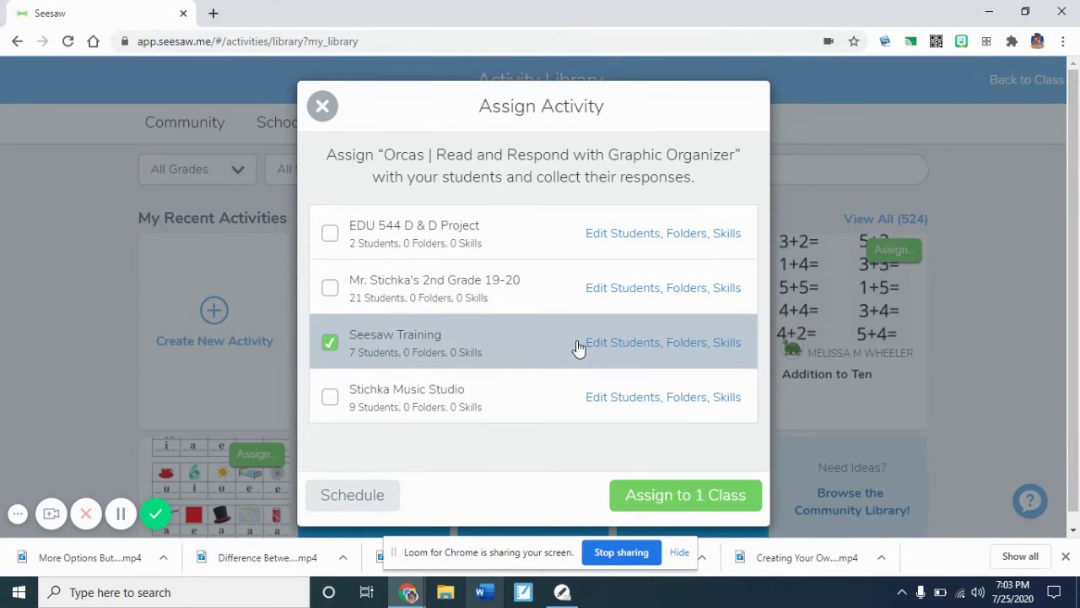
click(582, 344)
click(331, 216)
click(336, 268)
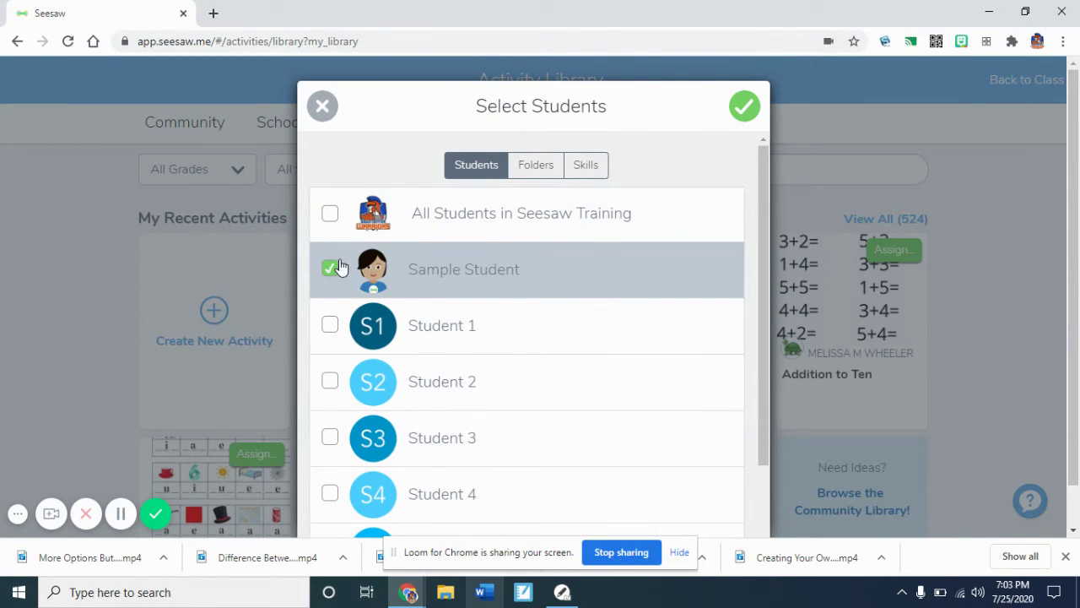
click(745, 107)
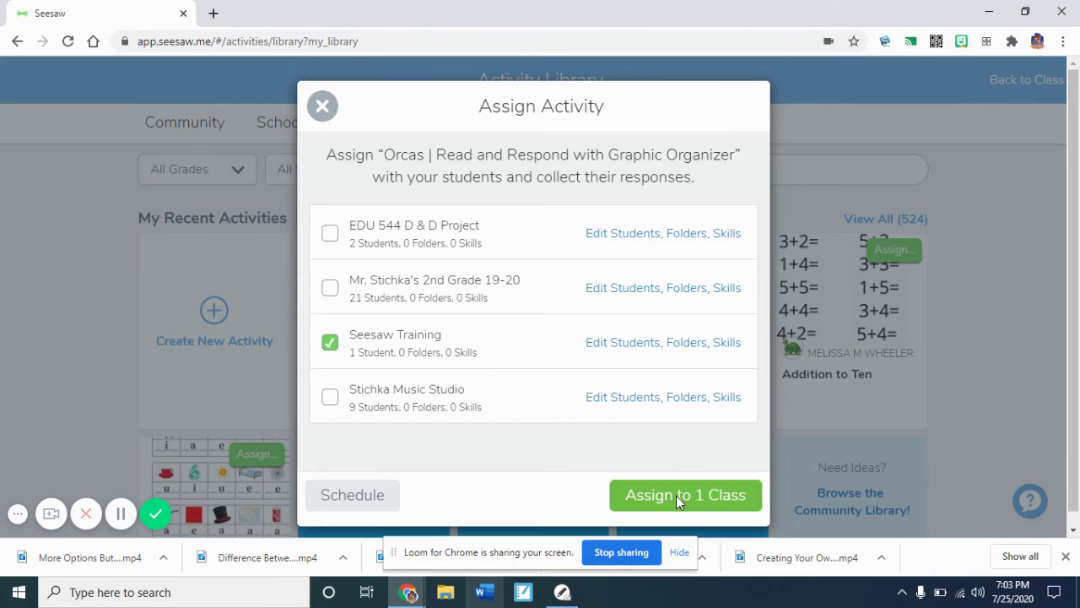
click(676, 496)
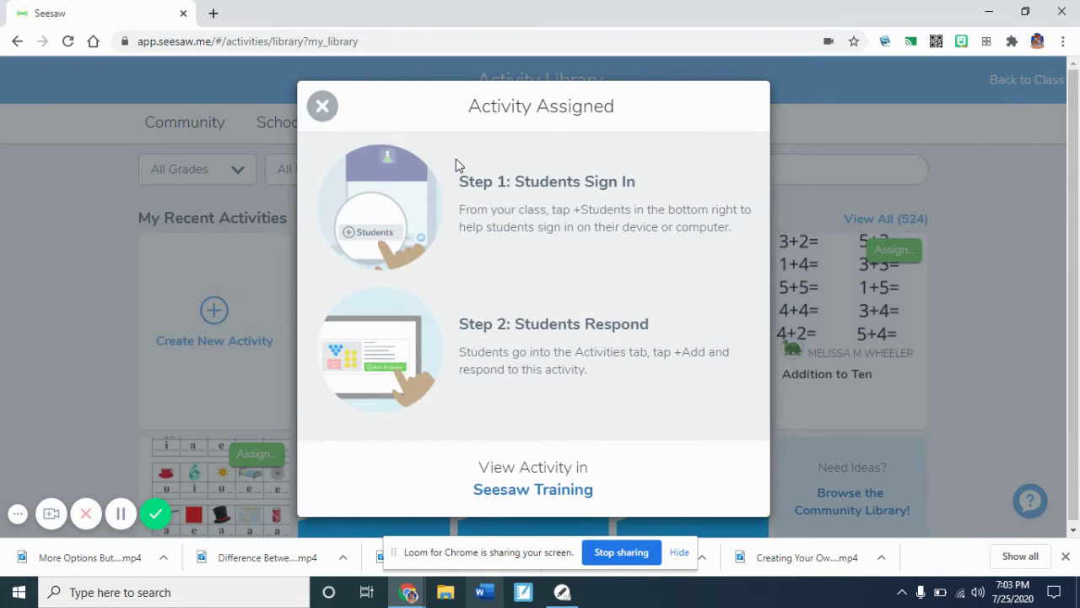
click(322, 106)
click(1044, 80)
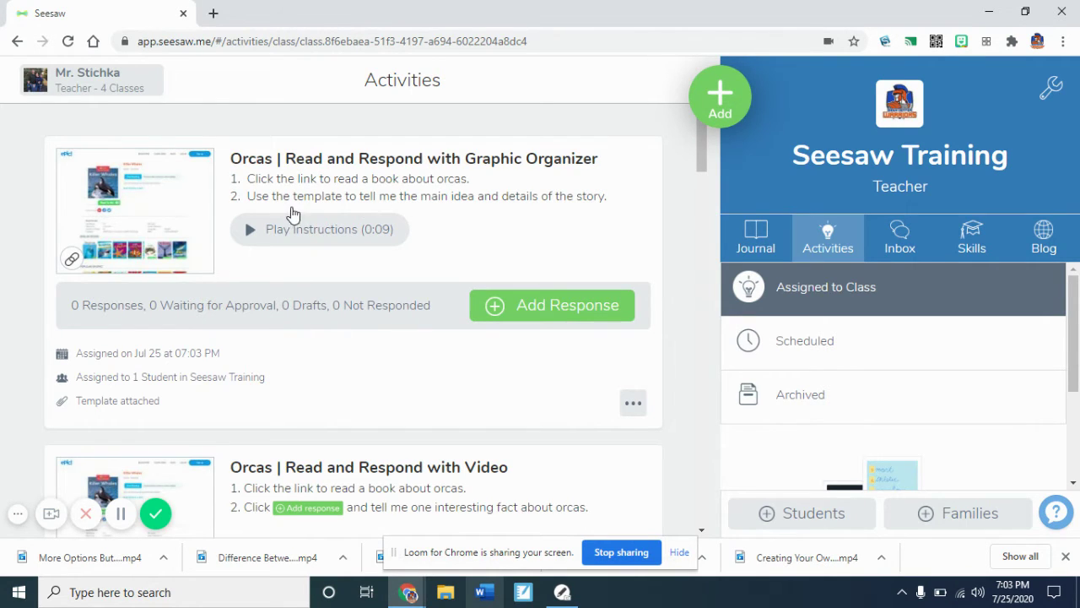
Step: Start a response to Orcas | Read and Respond with Video as Sample Student
scroll(306, 359, down, 1)
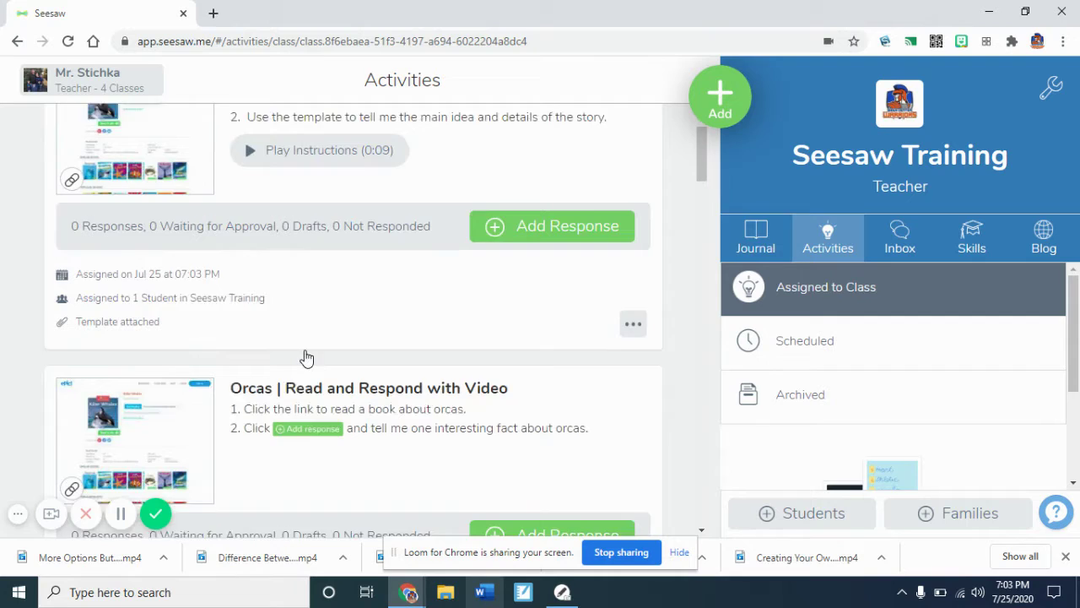
scroll(306, 358, down, 1)
scroll(270, 381, up, 1)
scroll(269, 383, down, 1)
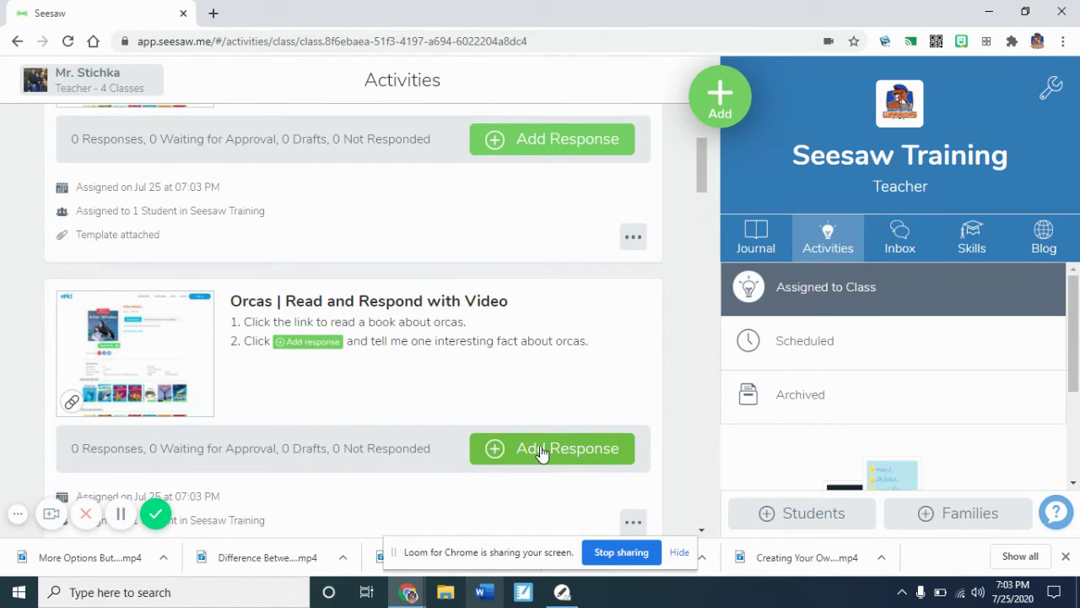
click(542, 451)
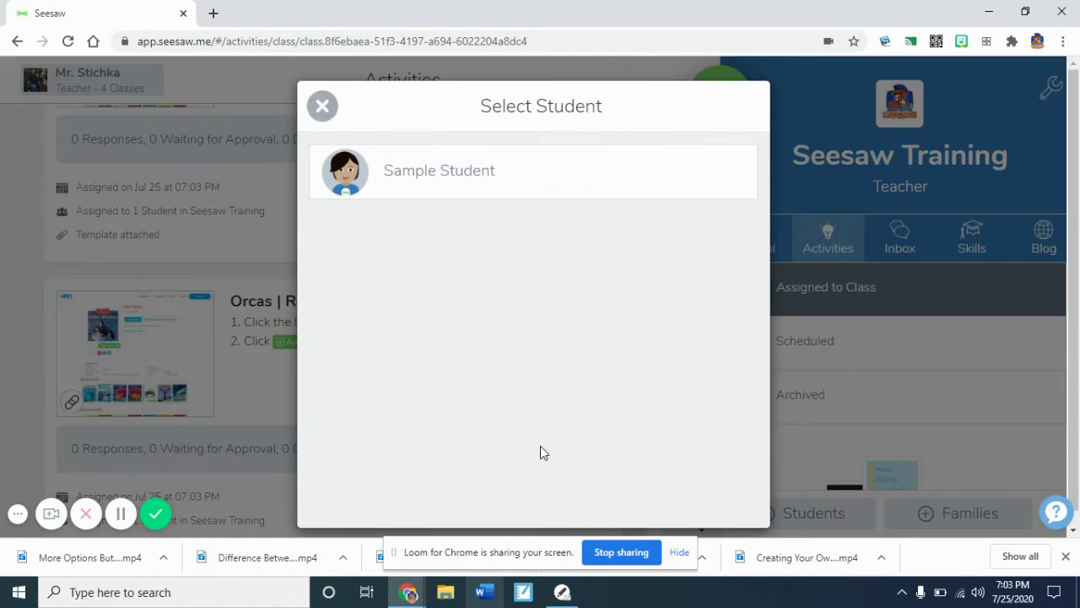
click(467, 176)
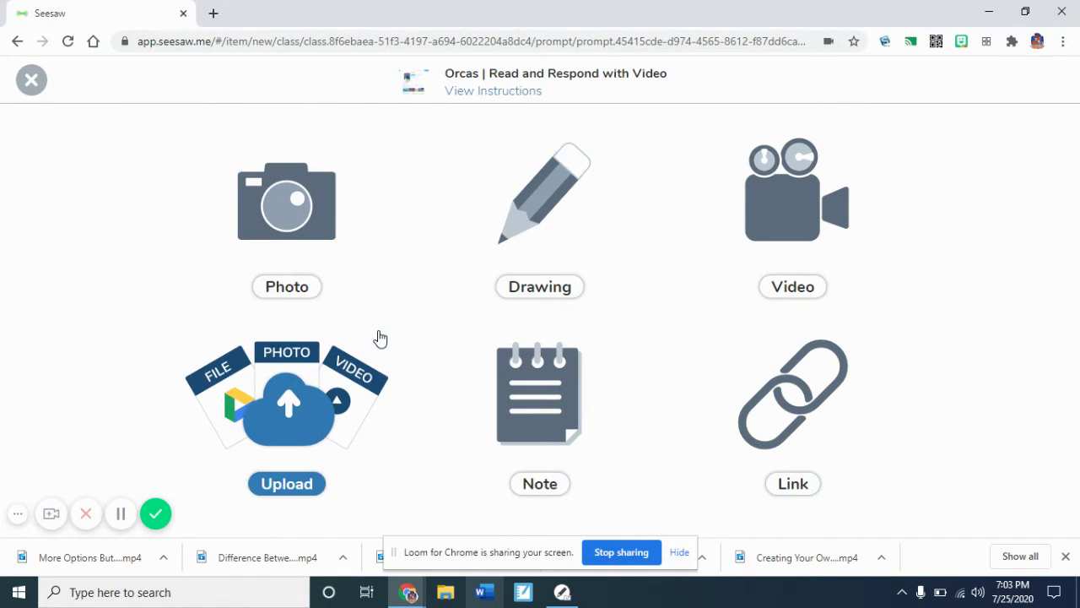
Step: Post a drawing response with a widened text box reading 'Orca babies are called calves.'
click(528, 232)
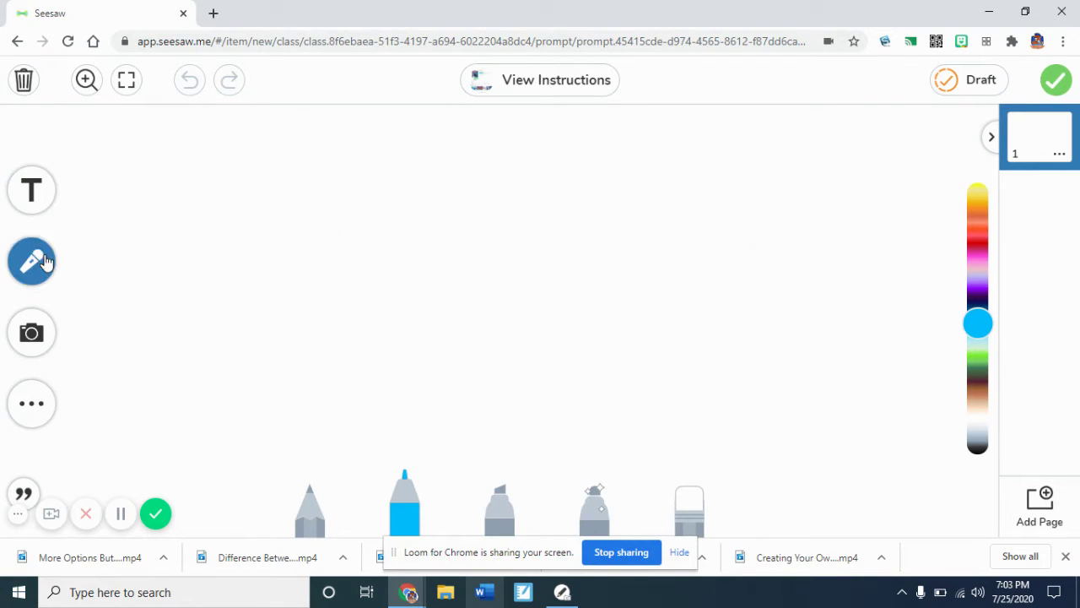
click(42, 184)
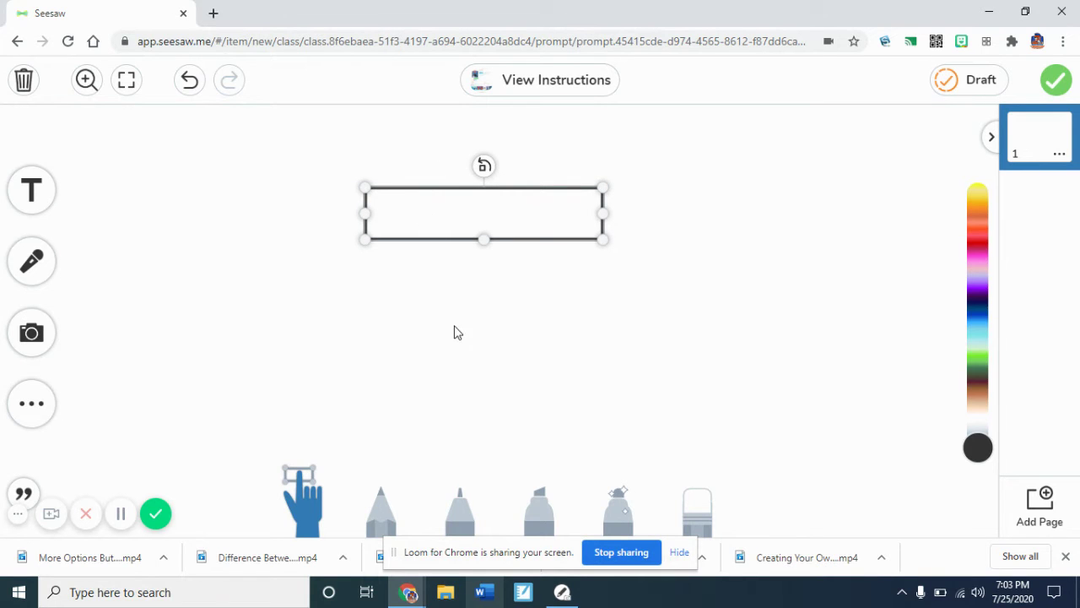
drag(433, 221, 285, 193)
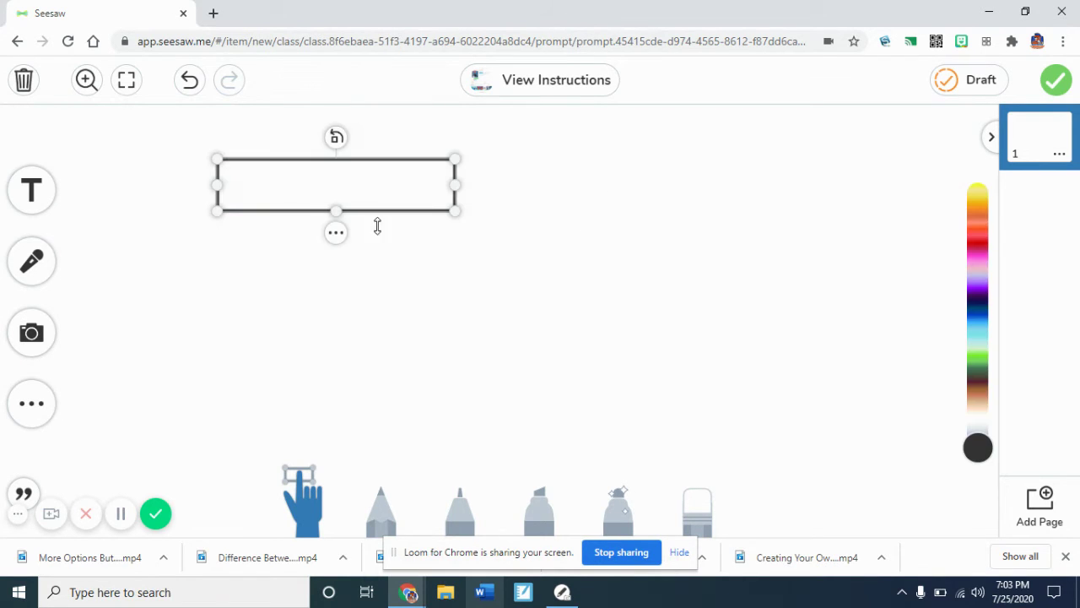
click(465, 210)
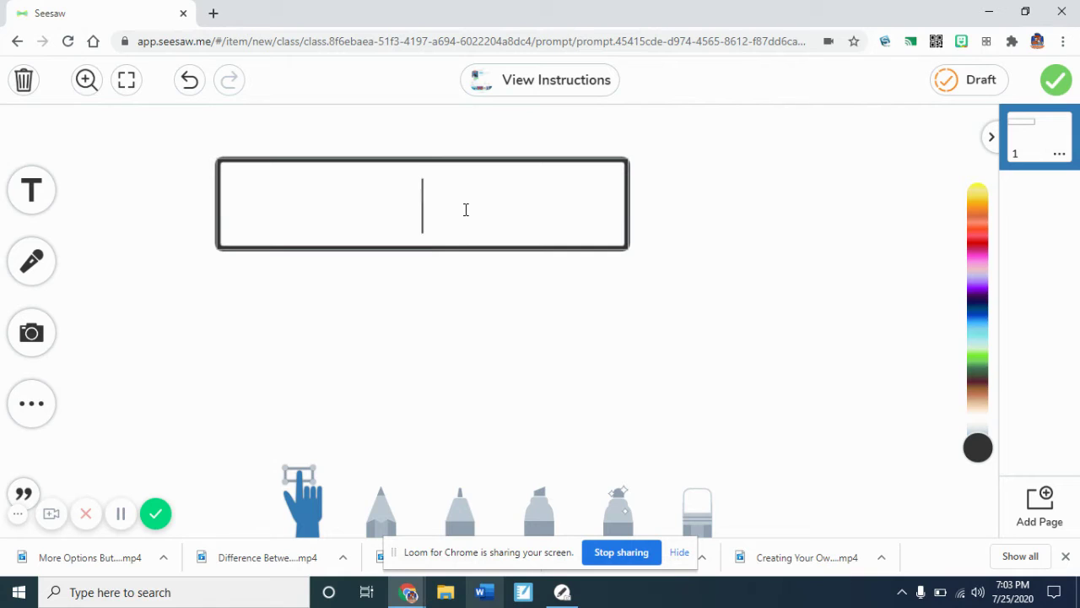
text(Orca babi)
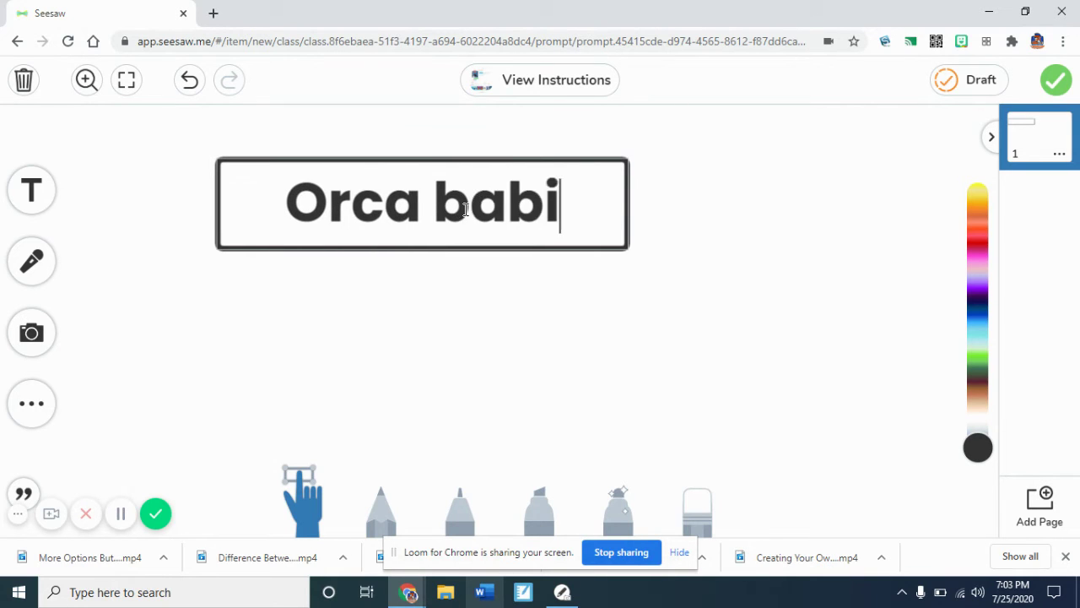
text(es are called)
key(BackSpace)
text(ed )
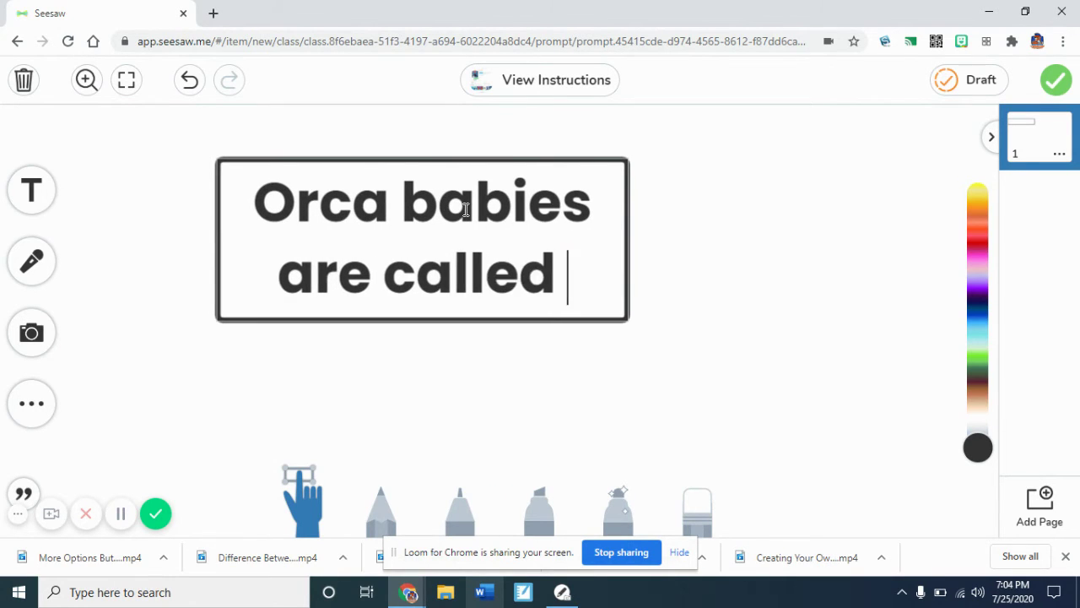
text(calves.)
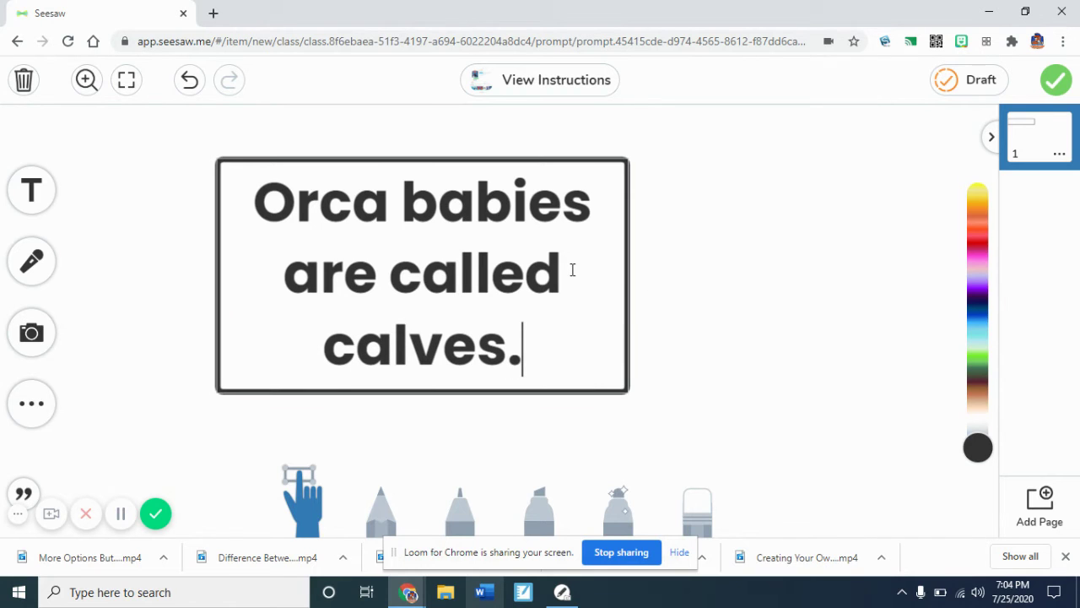
click(661, 309)
drag(632, 275, 882, 275)
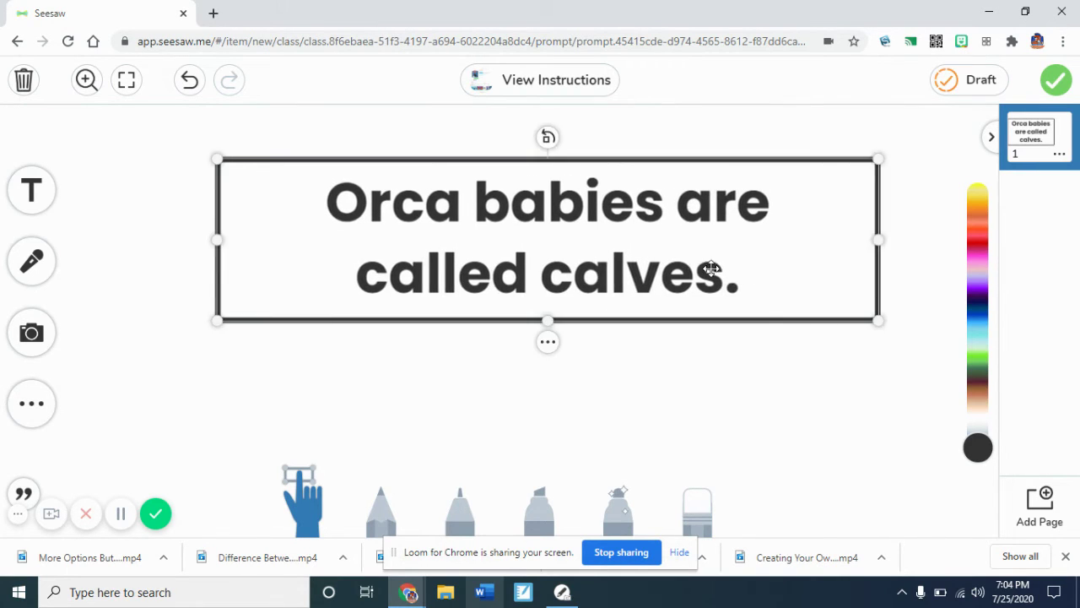
click(1056, 80)
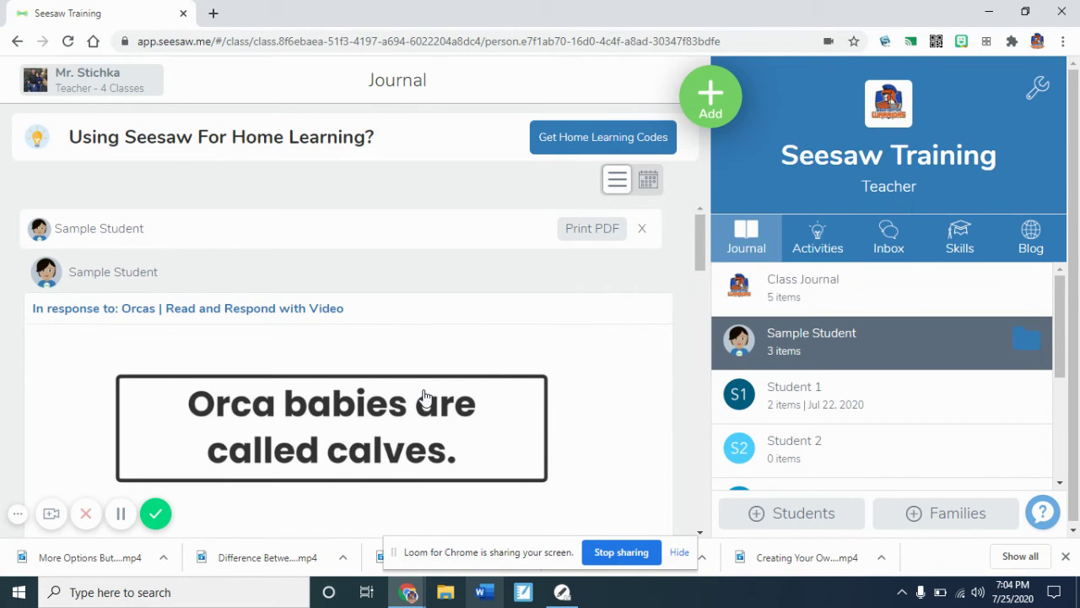
Step: Review the Orcas video activity's single response on the Activities page, then go back
click(786, 245)
scroll(516, 360, down, 1)
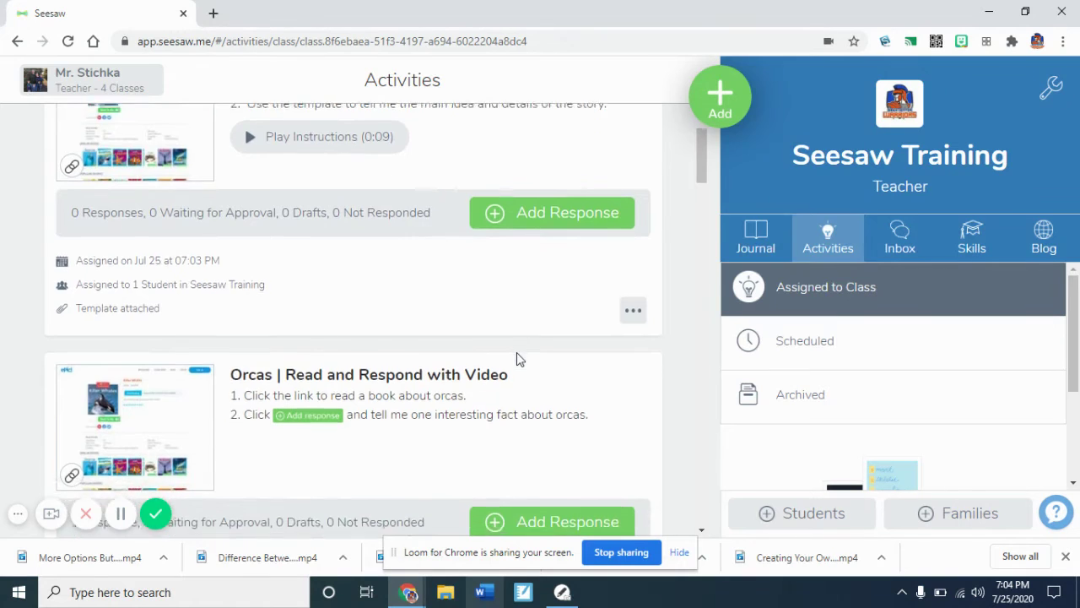
scroll(518, 359, down, 2)
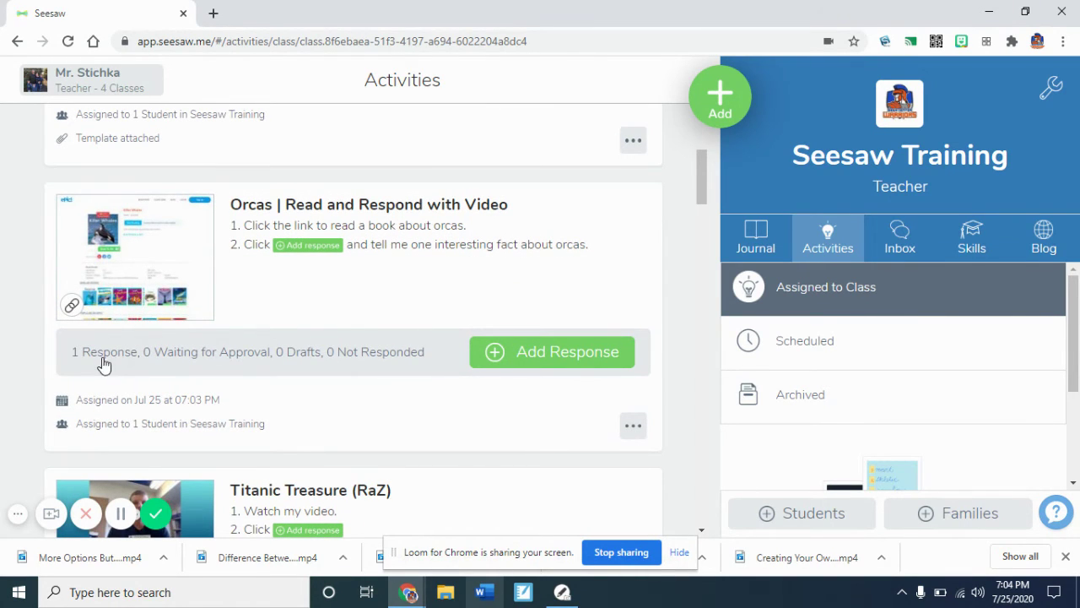
click(253, 366)
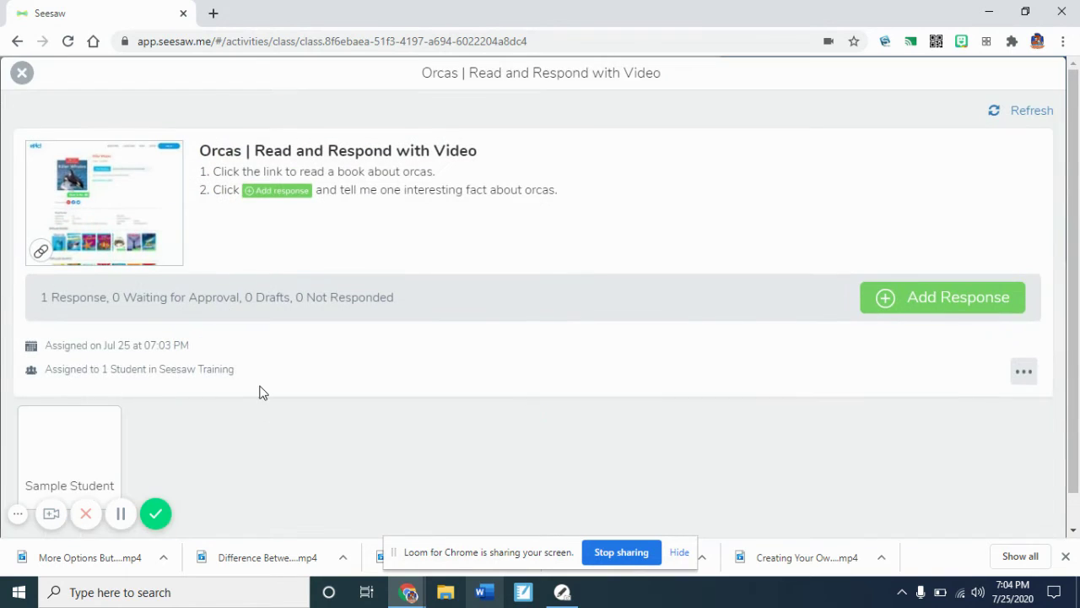
scroll(261, 391, down, 1)
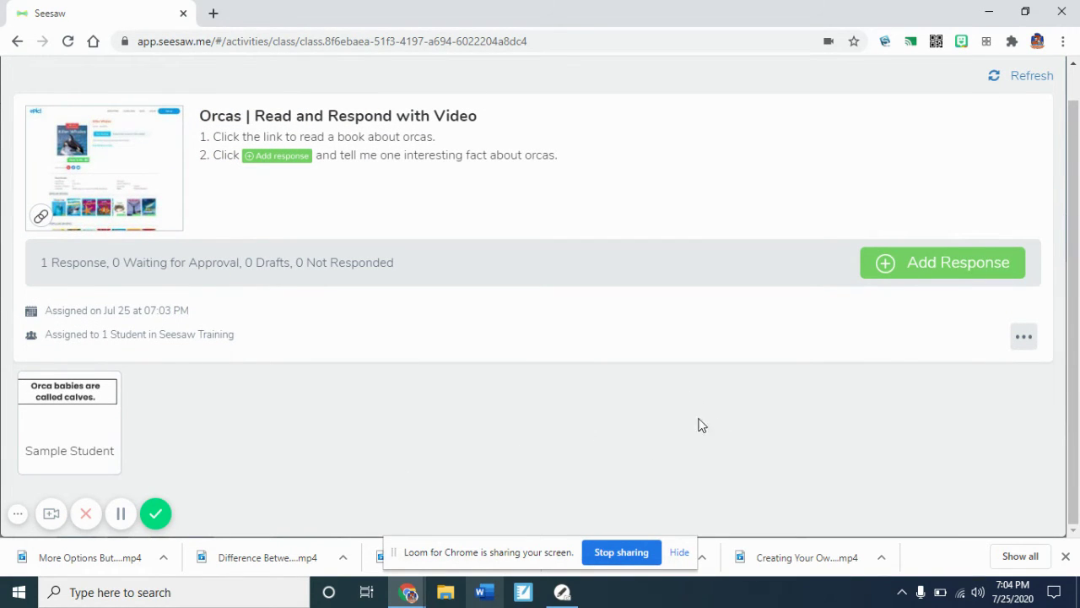
scroll(427, 456, up, 1)
click(19, 72)
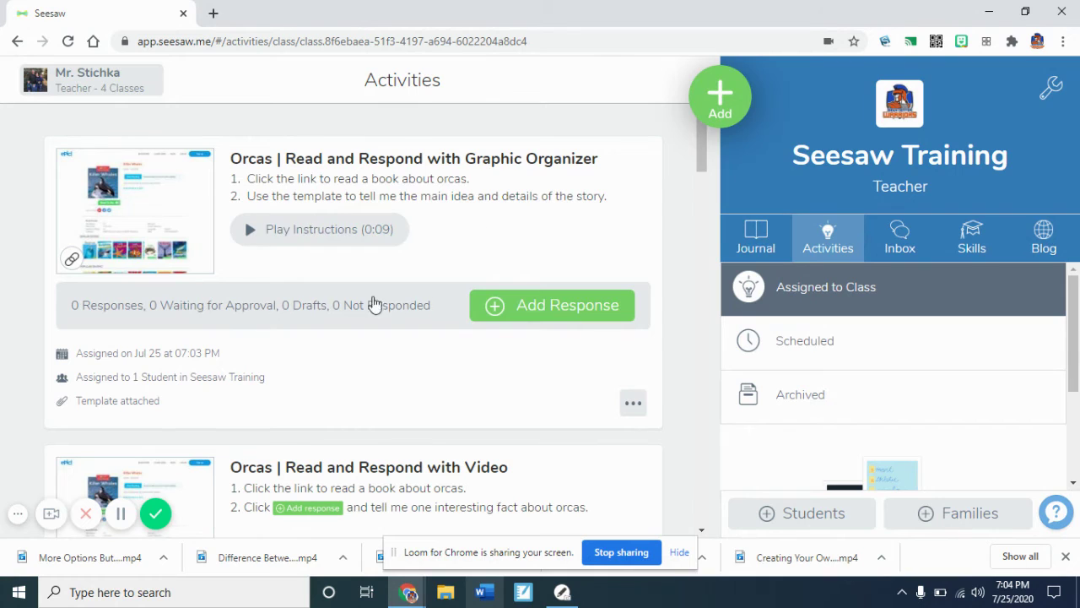
Step: Start a response to the Orcas Graphic Organizer activity as Sample Student
click(545, 309)
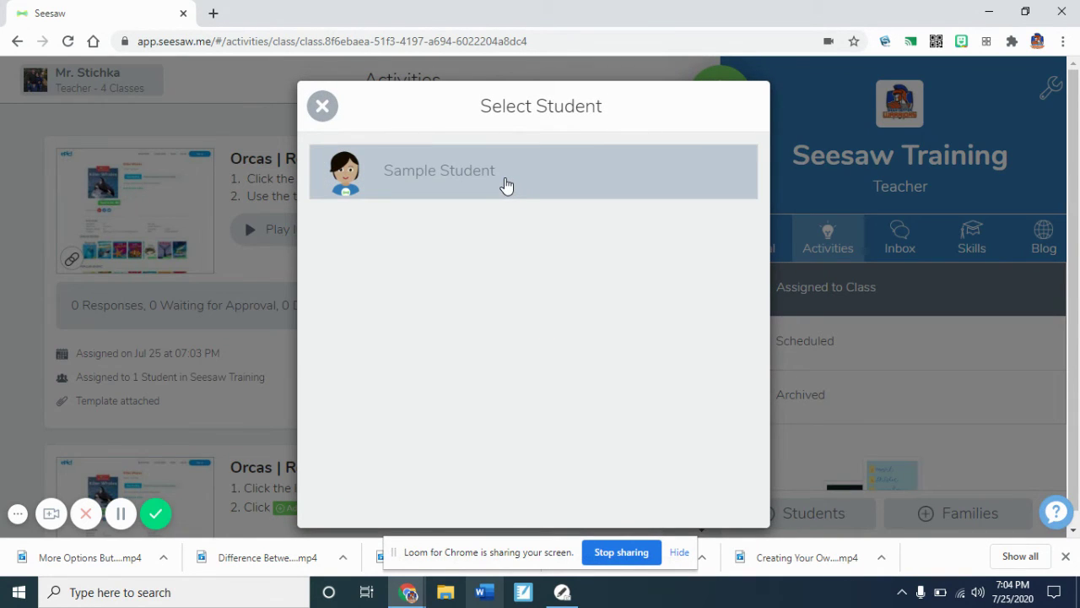
click(505, 181)
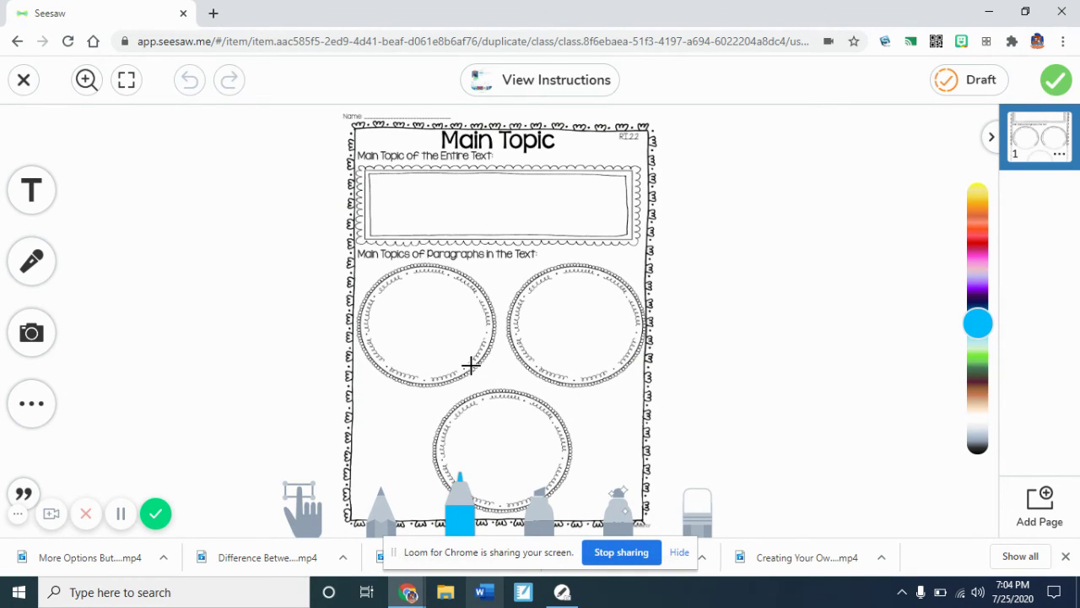
Step: Zoom in four levels on the worksheet's Main Topic area
click(86, 79)
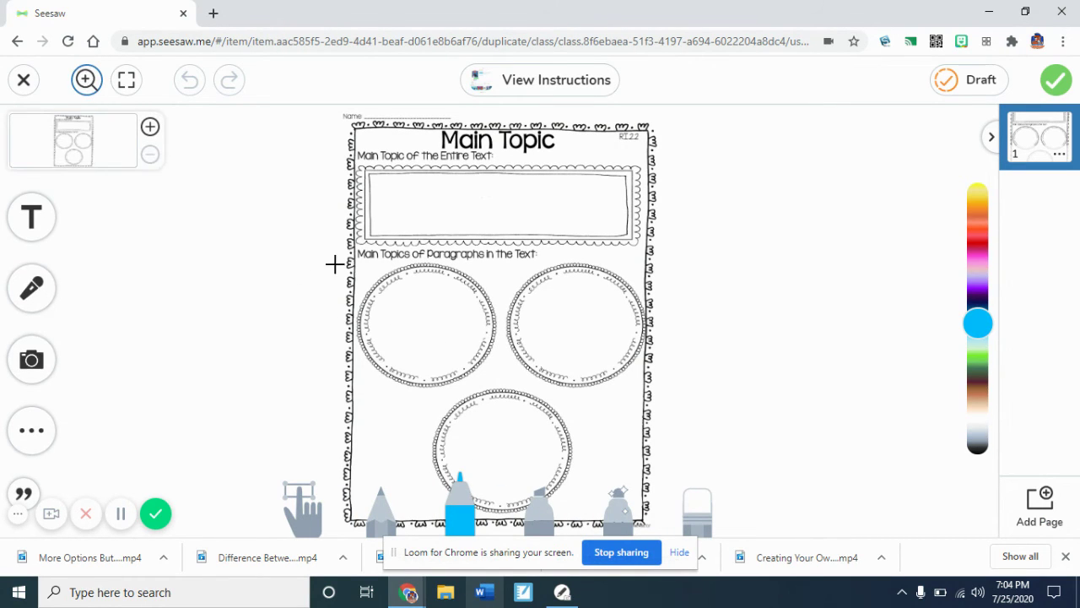
click(149, 126)
click(150, 127)
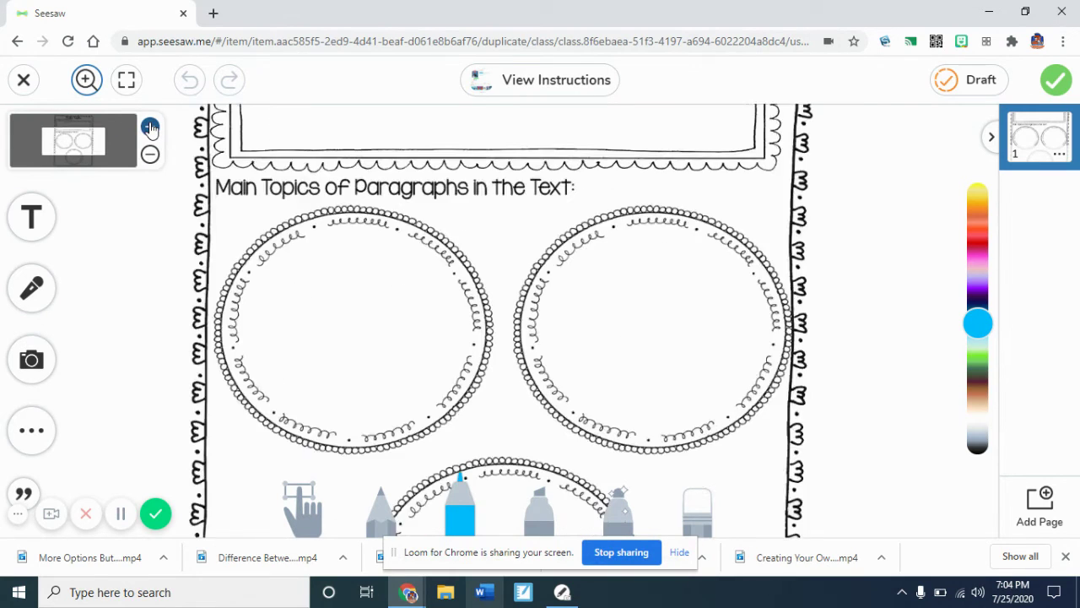
click(150, 127)
click(149, 126)
drag(89, 137, 88, 112)
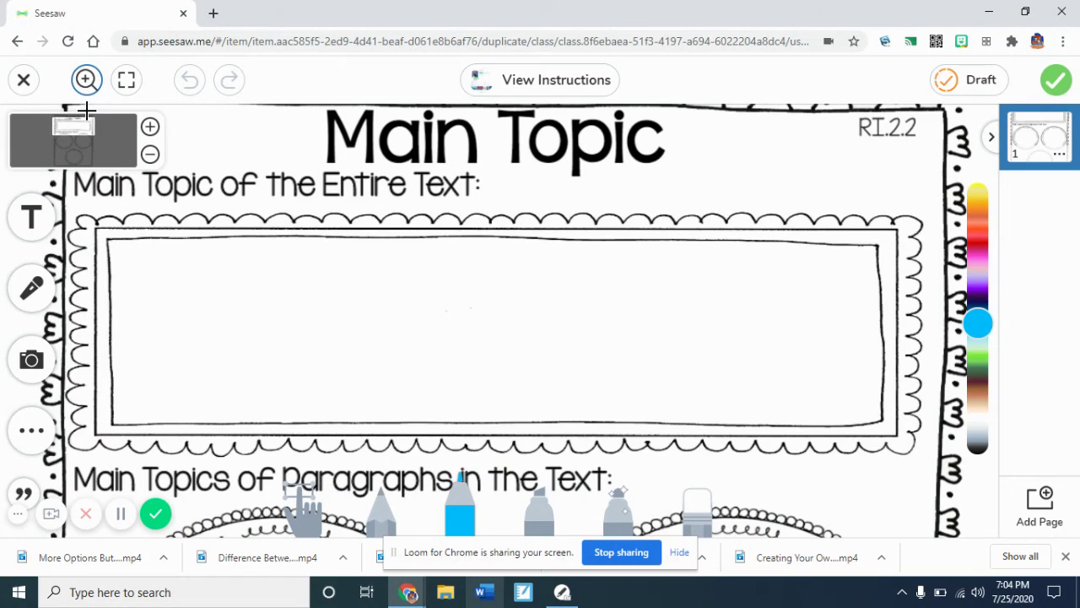
Step: Add a widened text box reading 'All About Ocas', centred in the Main Topic box
click(31, 217)
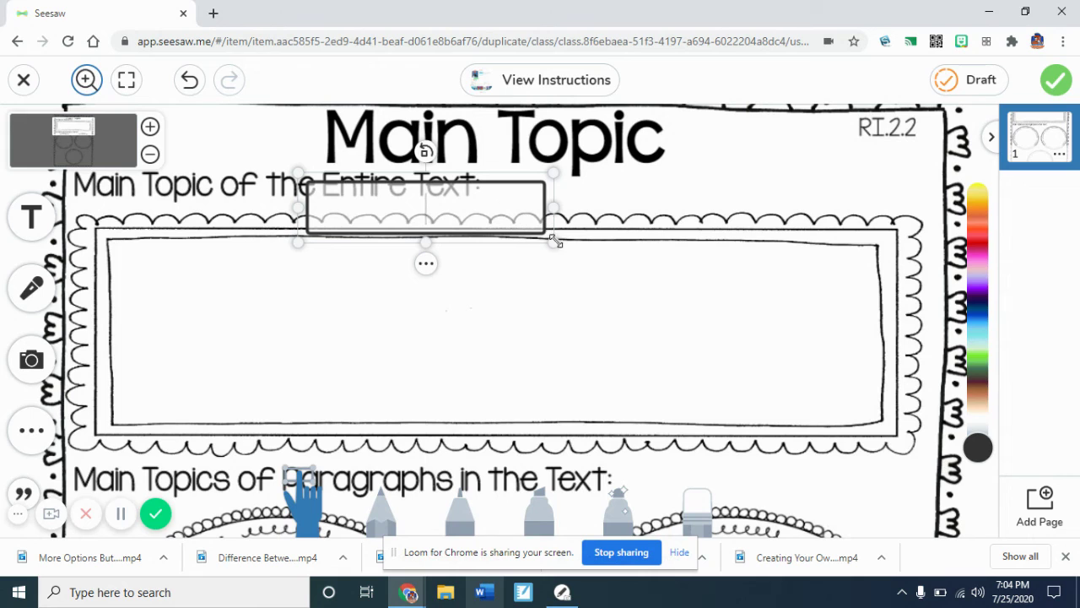
text(a)
drag(513, 217, 405, 320)
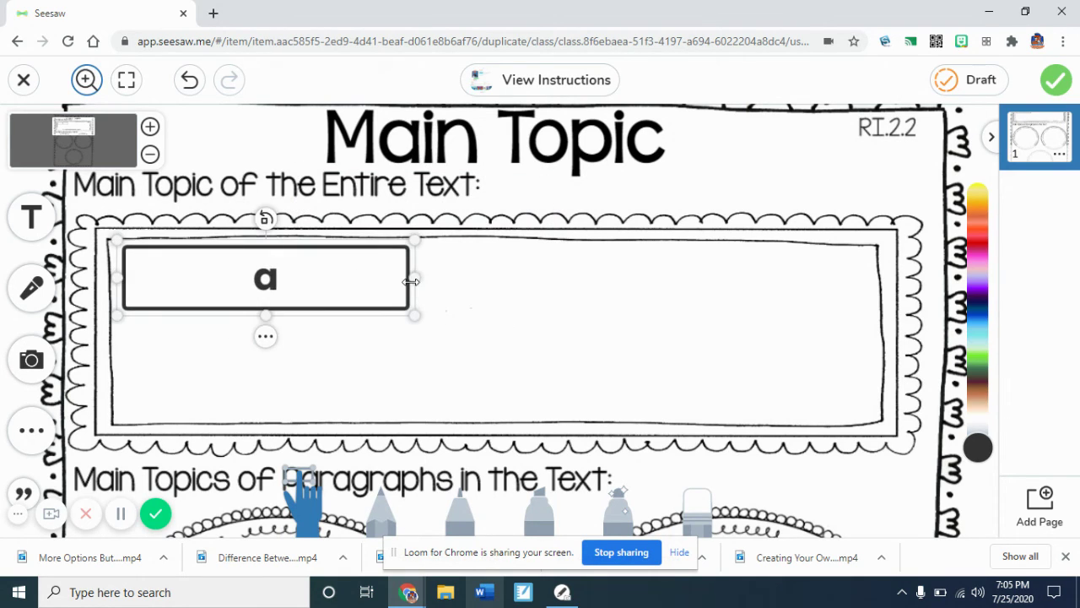
drag(410, 278, 847, 313)
click(553, 265)
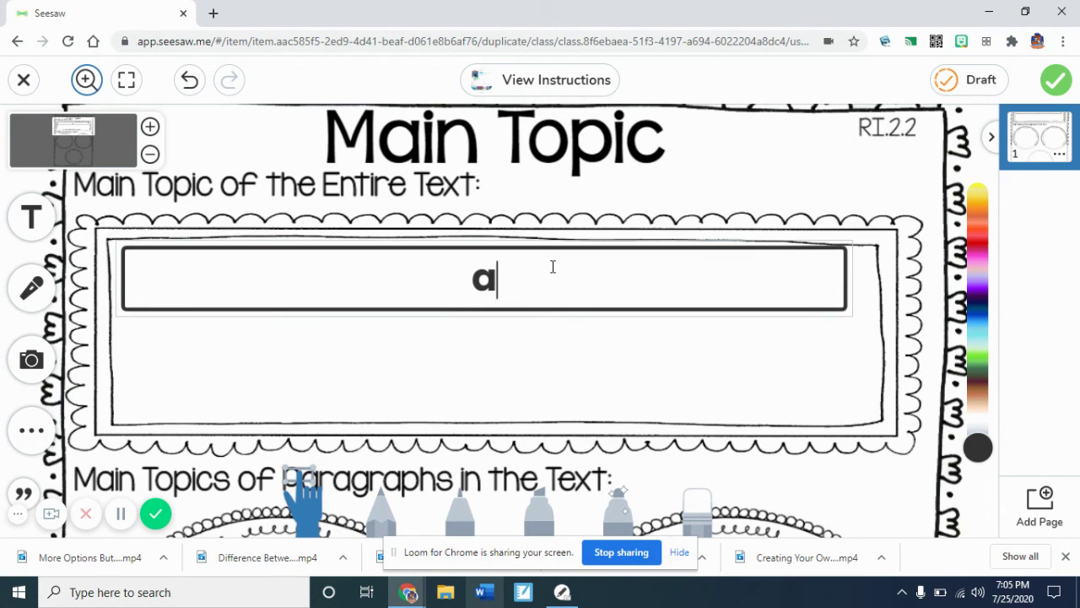
key(ctrl+a)
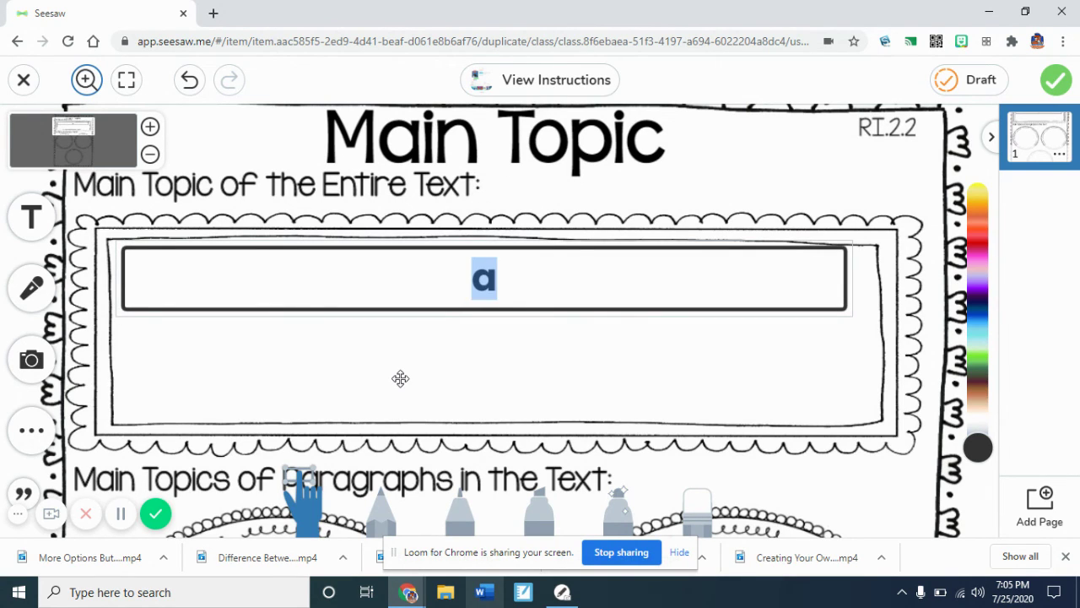
text(All About )
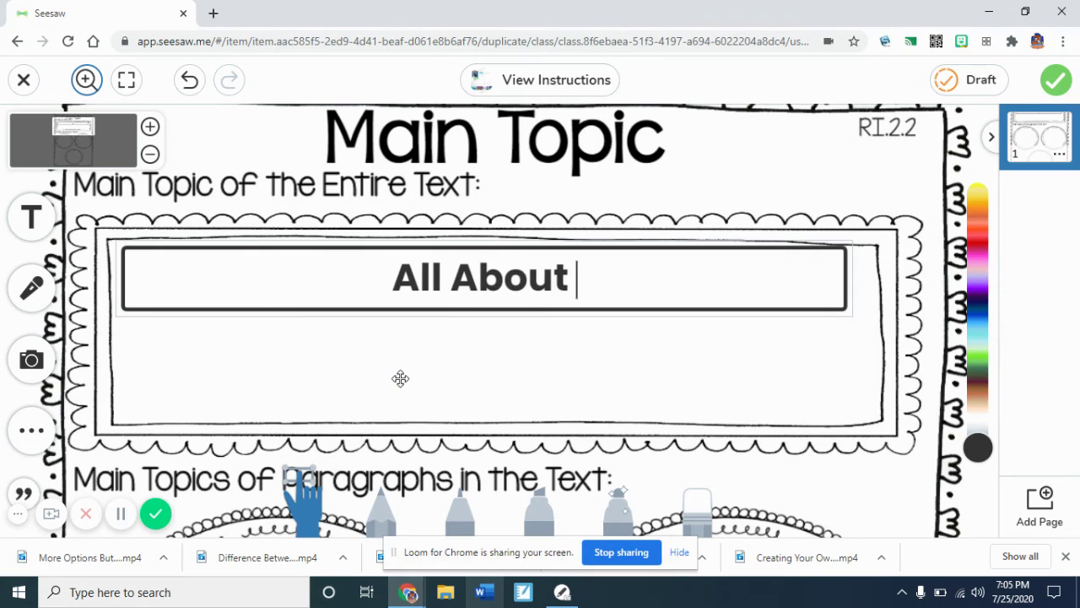
text(Ocas)
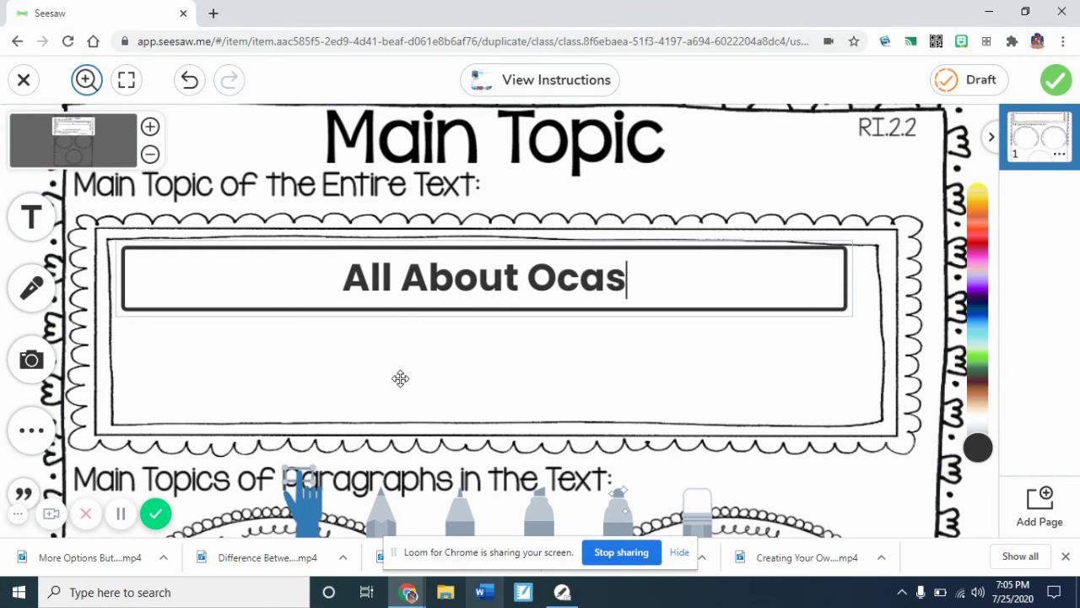
click(595, 400)
drag(566, 298, 576, 351)
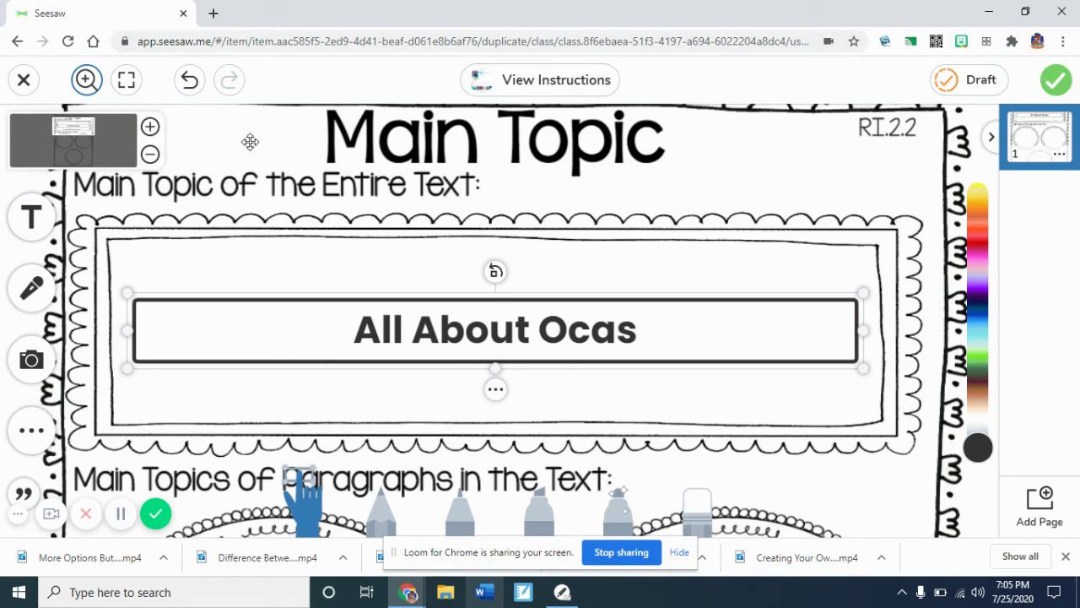
click(86, 79)
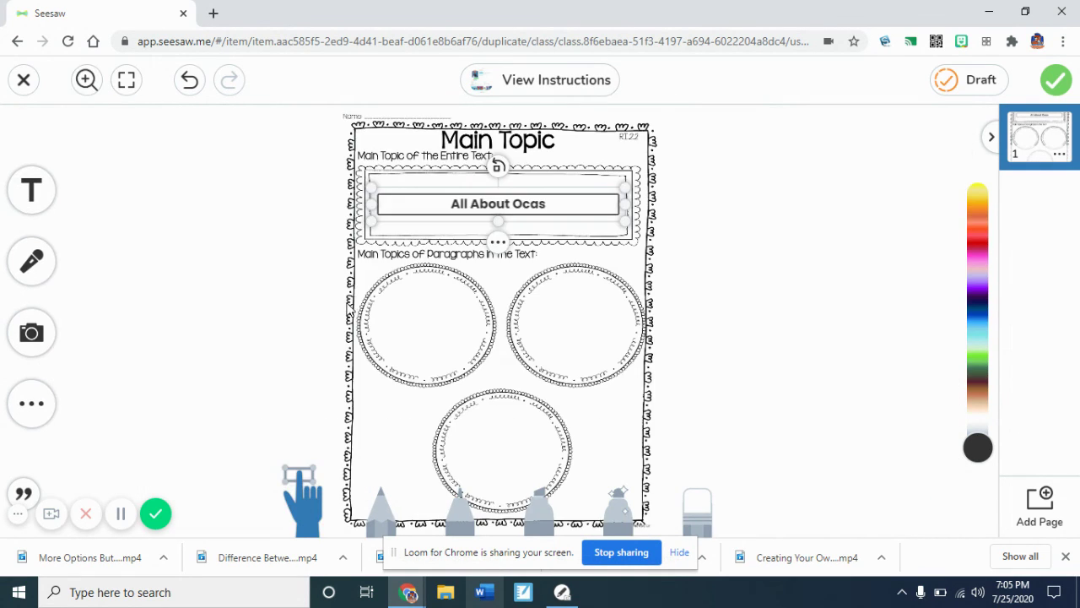